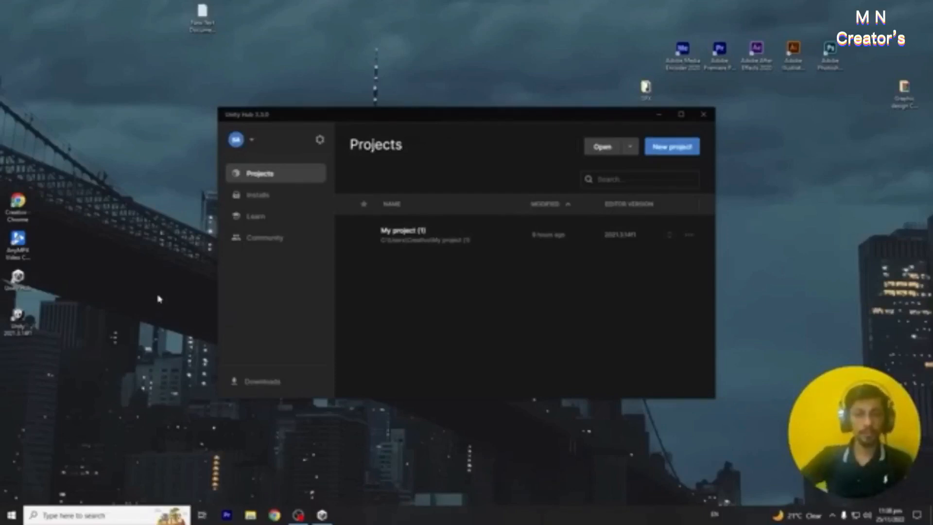
Create a new project named My project (2) from the 3D Core template with editor version 2021.3.14f1
drag(18, 277, 174, 126)
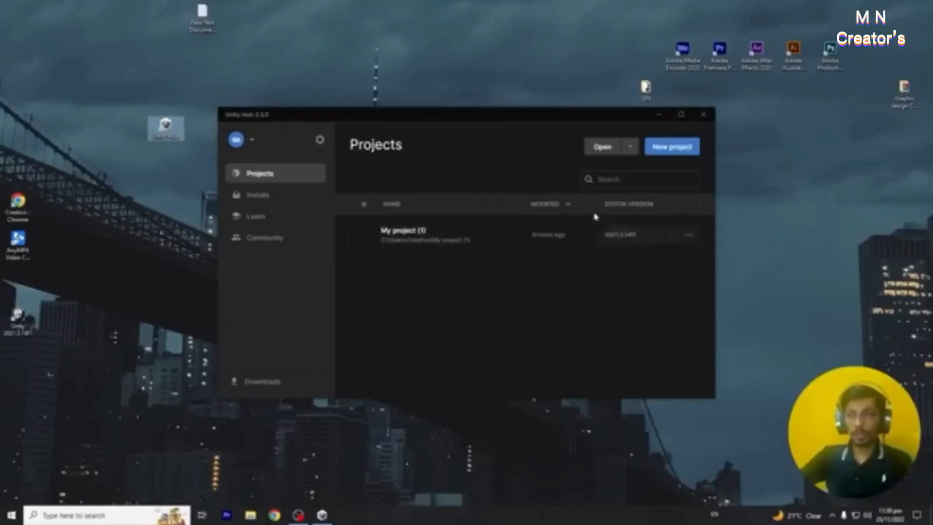
click(671, 149)
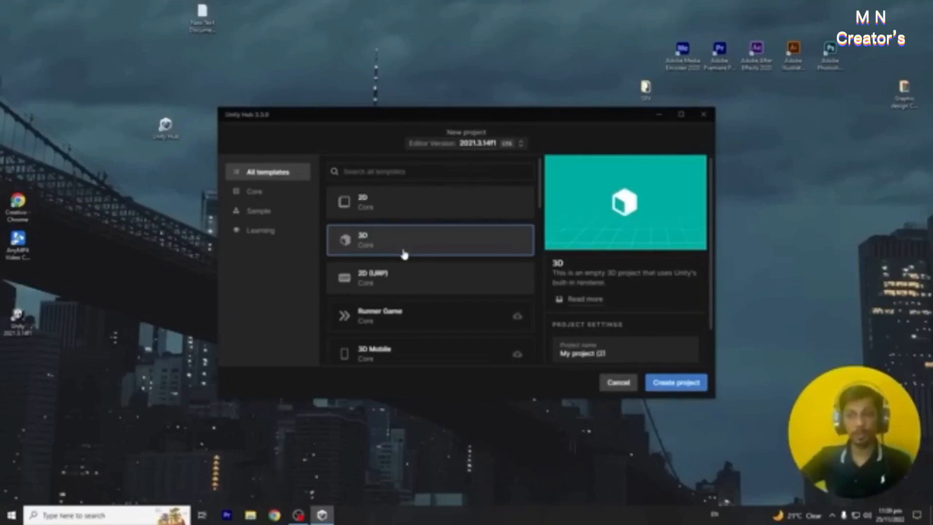
click(681, 385)
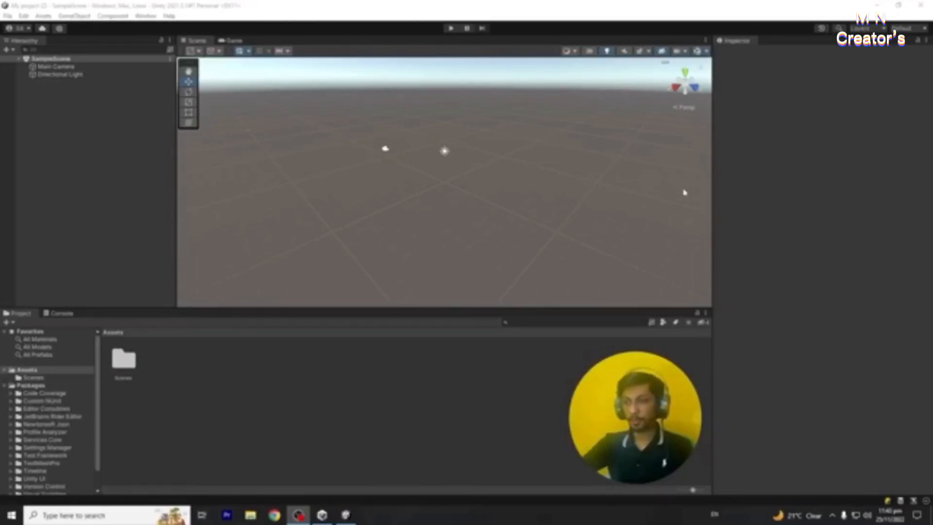
Resize the editor layout by making the Scene view slightly wider and the Project window slightly taller
mouse_move(710, 189)
mouse_down()
mouse_move(683, 187)
mouse_move(717, 189)
mouse_up()
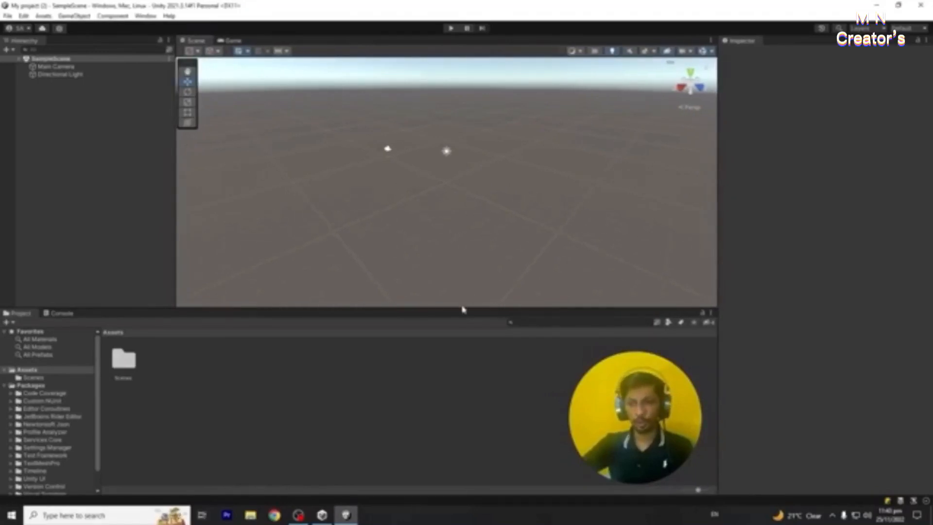
mouse_move(462, 308)
mouse_down()
mouse_move(466, 272)
mouse_move(463, 301)
mouse_up()
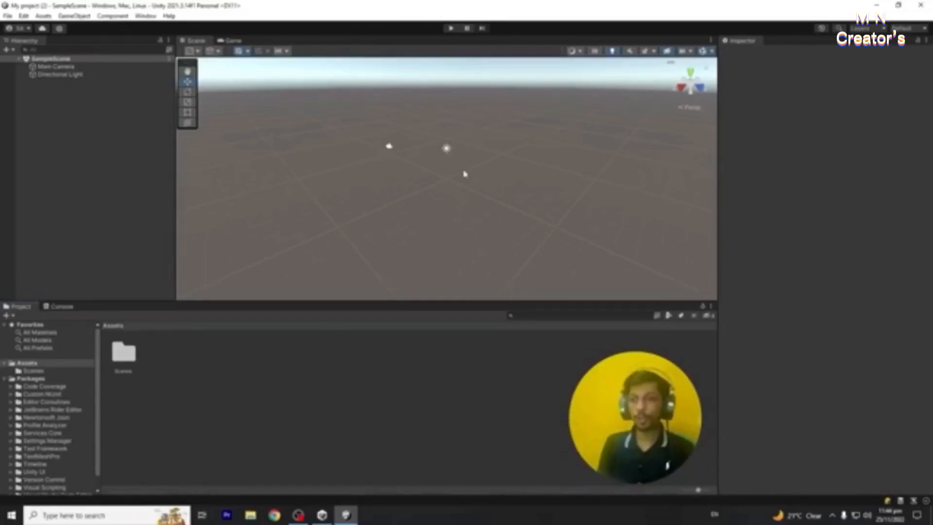
Examine the Main Camera and its view frustum in the Scene view and compare it with the Game view
click(388, 146)
click(84, 75)
click(389, 206)
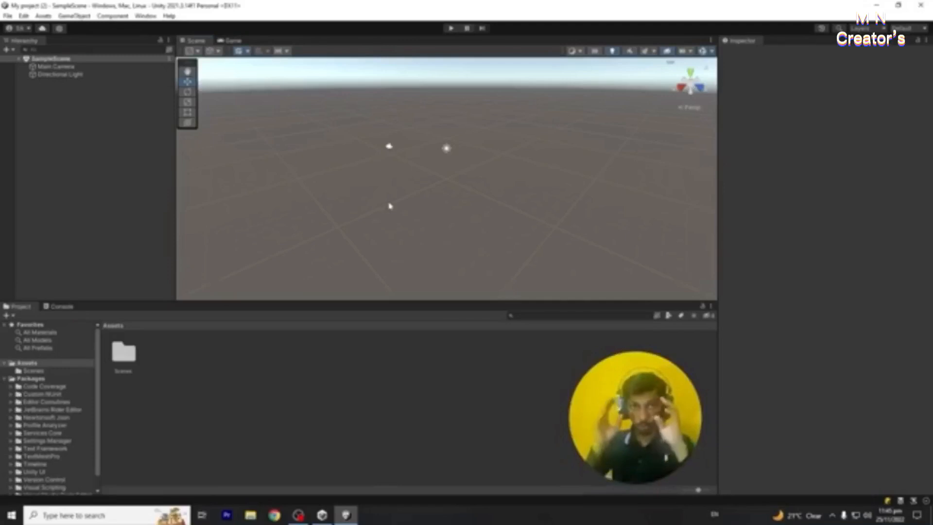
click(389, 146)
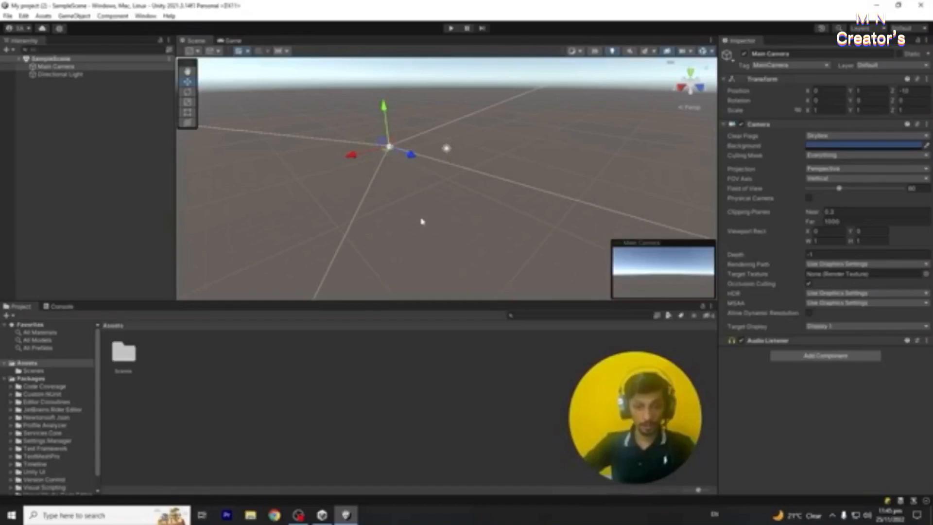
alt+drag(392, 229, 413, 237)
alt+drag(460, 249, 578, 175)
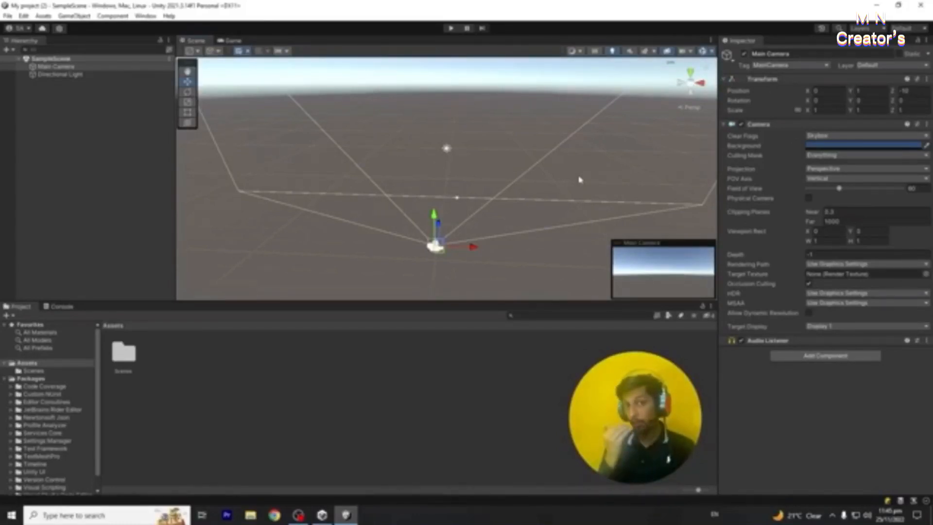
click(229, 41)
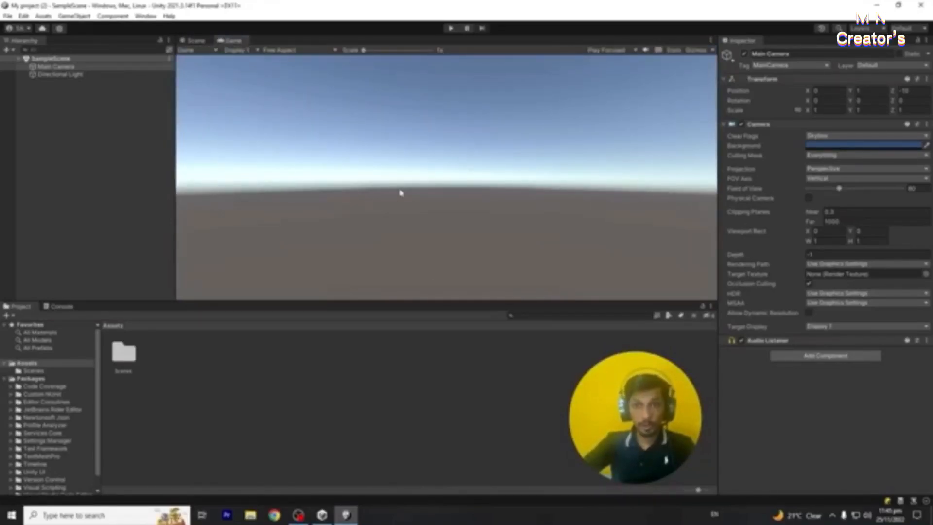
click(196, 41)
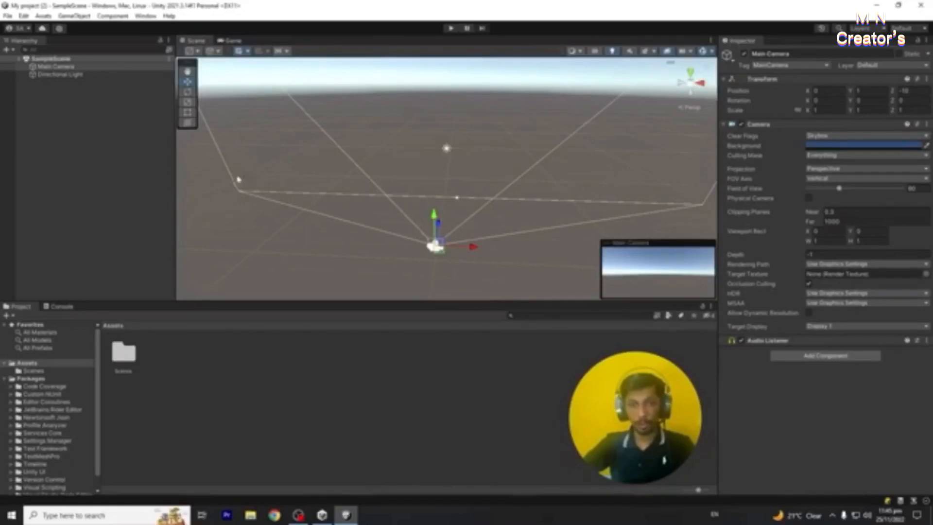
Set the Main Camera's Clear Flags to Solid Color with a grey background and check the result in the Game view
click(56, 67)
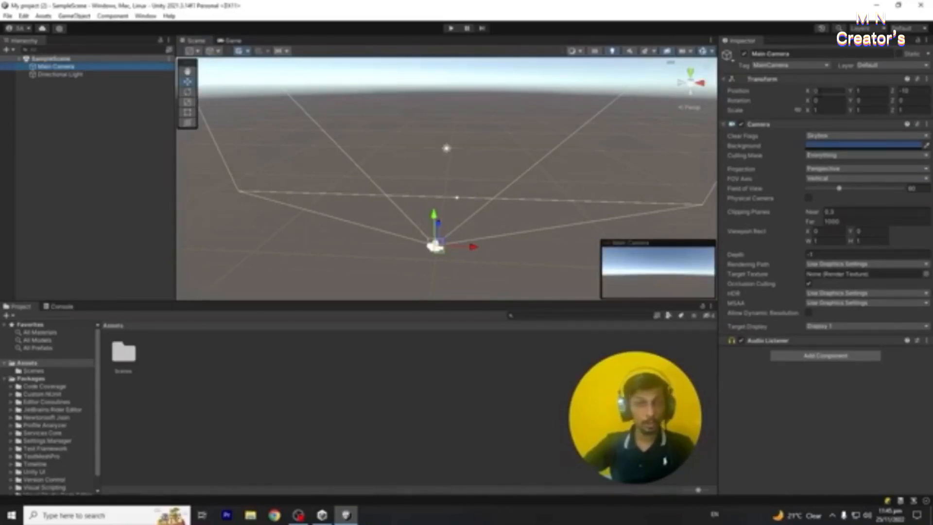
click(836, 138)
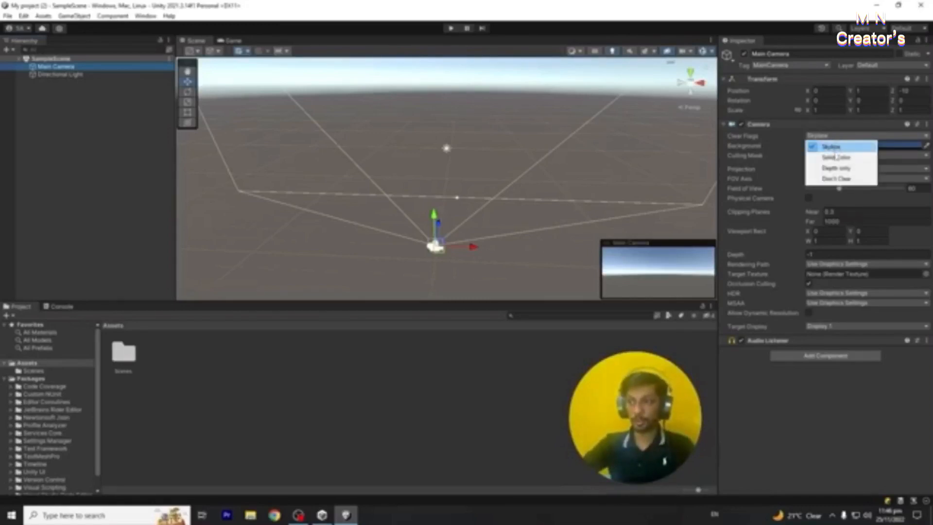
click(836, 158)
click(842, 146)
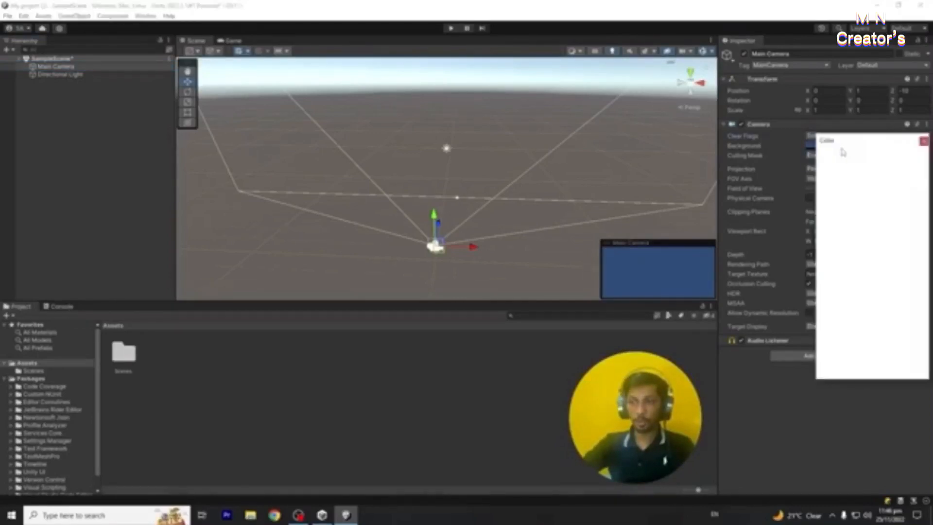
drag(874, 228, 846, 233)
click(924, 142)
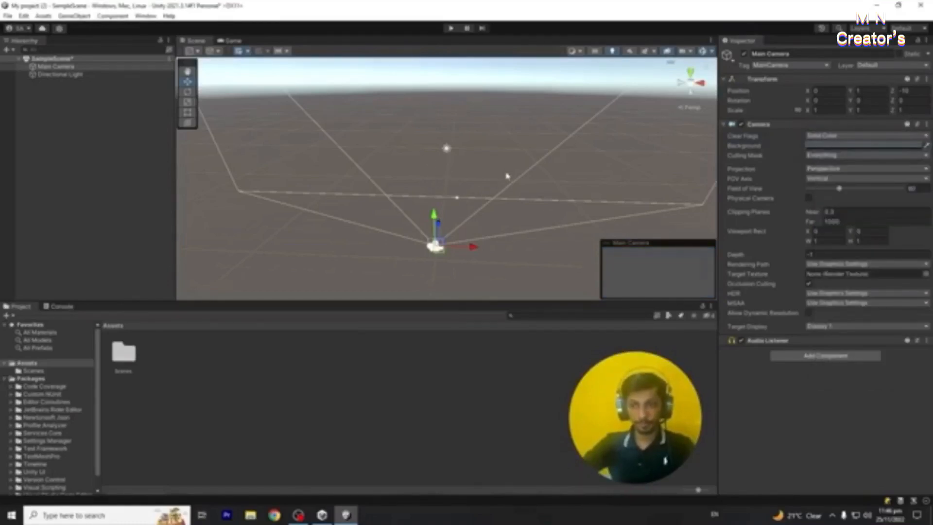
click(229, 41)
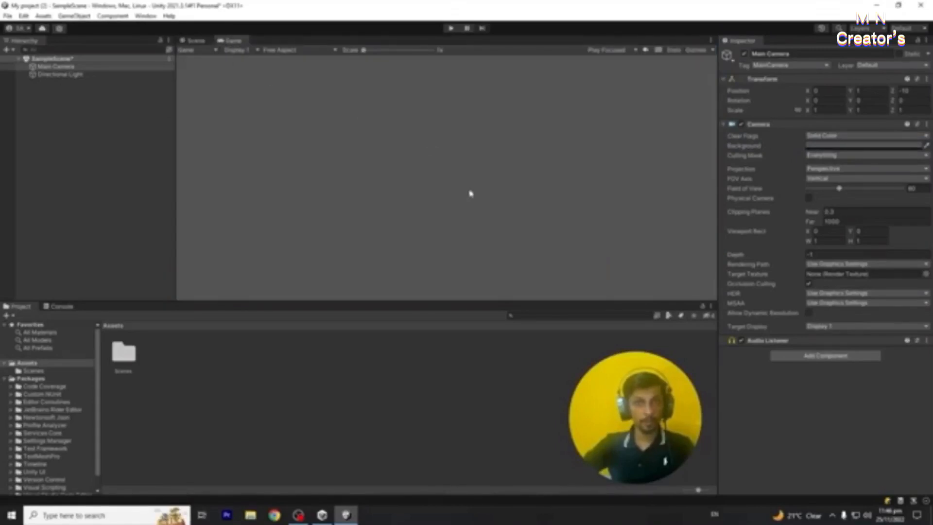
click(190, 41)
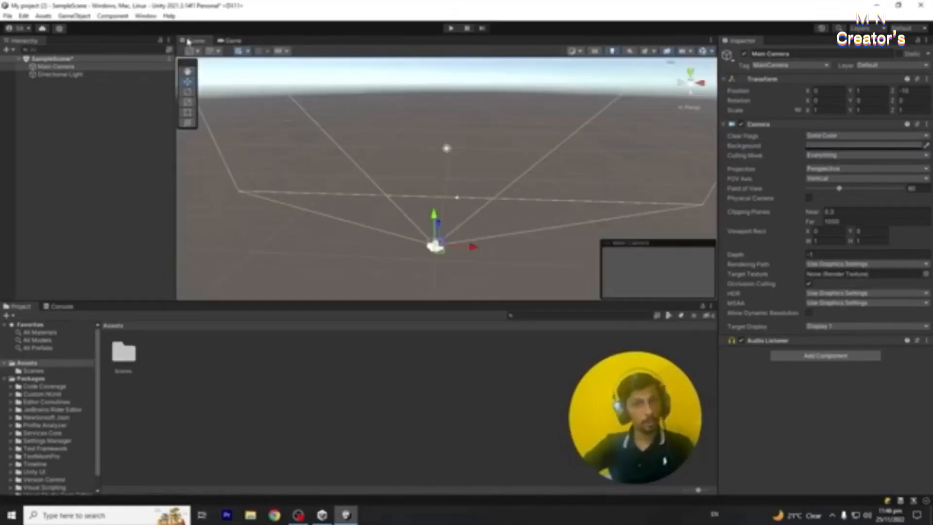
Set the Main Camera's Clear Flags to Skybox and deselect the camera
click(848, 137)
click(829, 144)
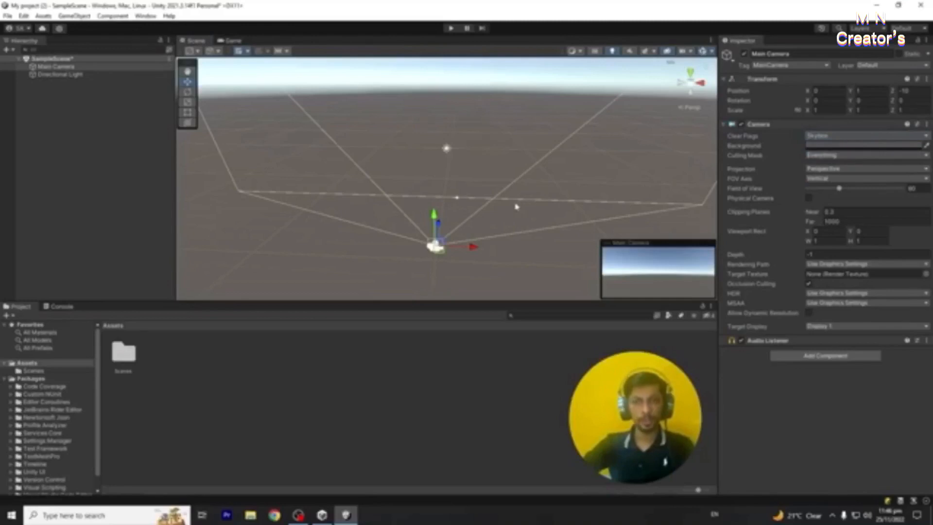
click(544, 263)
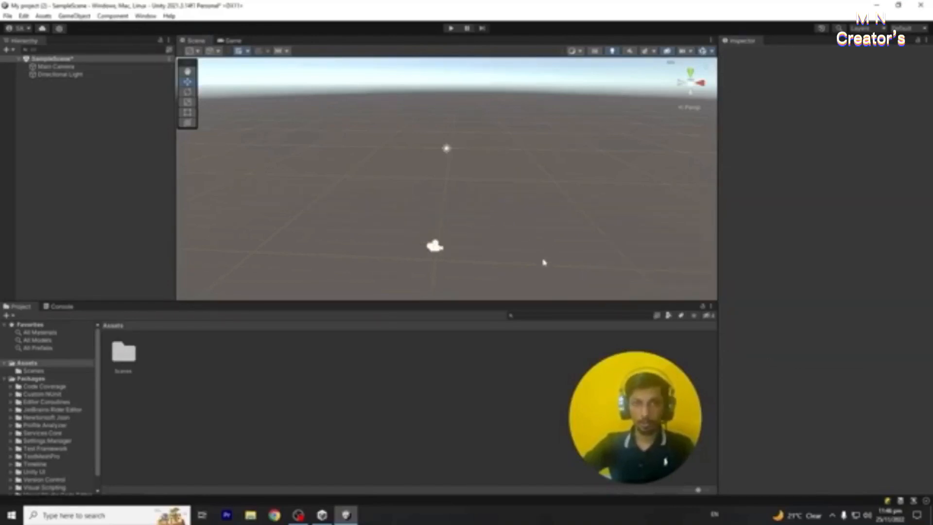
Look through the Scenes folder in the project's Assets
mouse_move(604, 181)
alt+mouse_down()
mouse_move(483, 188)
mouse_move(659, 201)
mouse_move(600, 175)
mouse_move(610, 183)
alt+mouse_up()
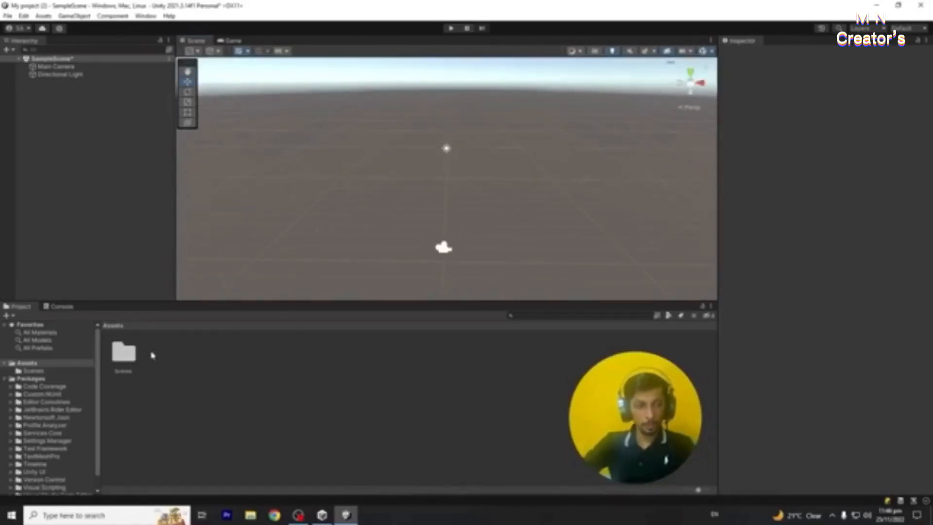
click(124, 352)
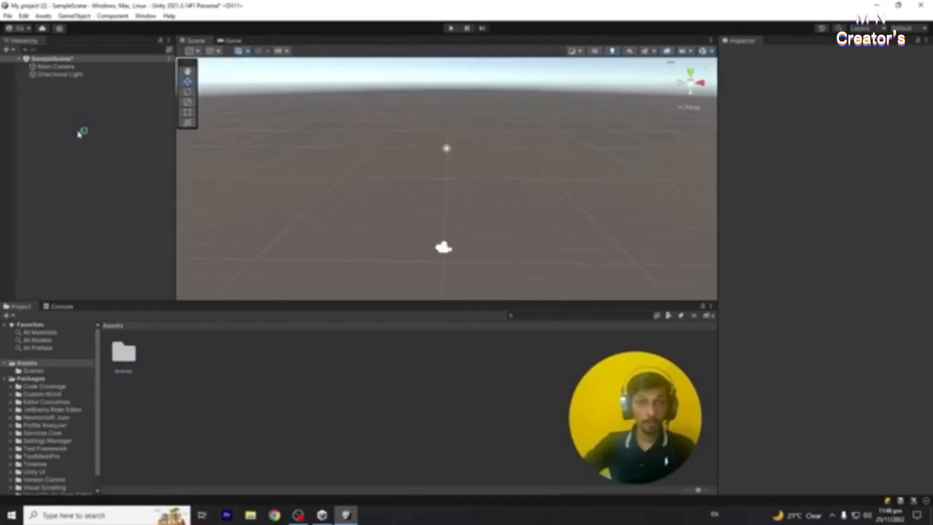
double_click(113, 362)
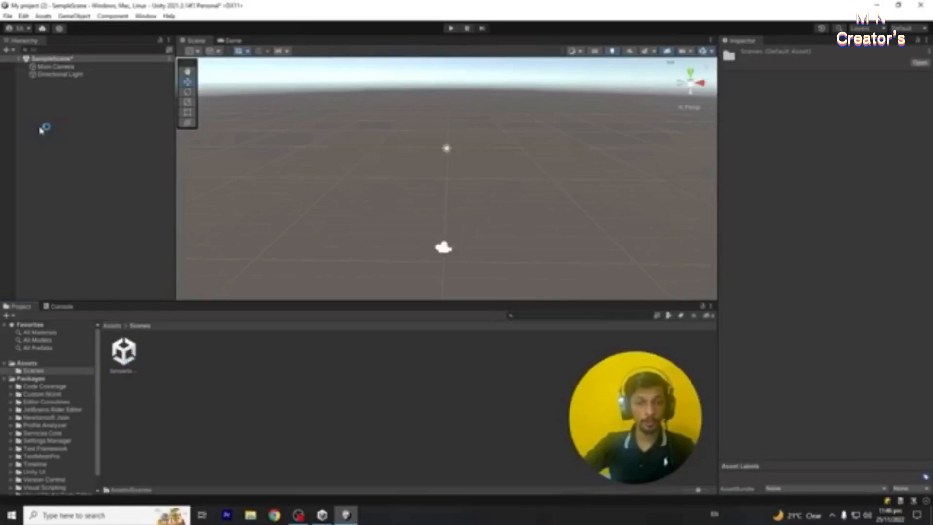
click(116, 218)
scroll(48, 422, down, 2)
scroll(47, 424, up, 2)
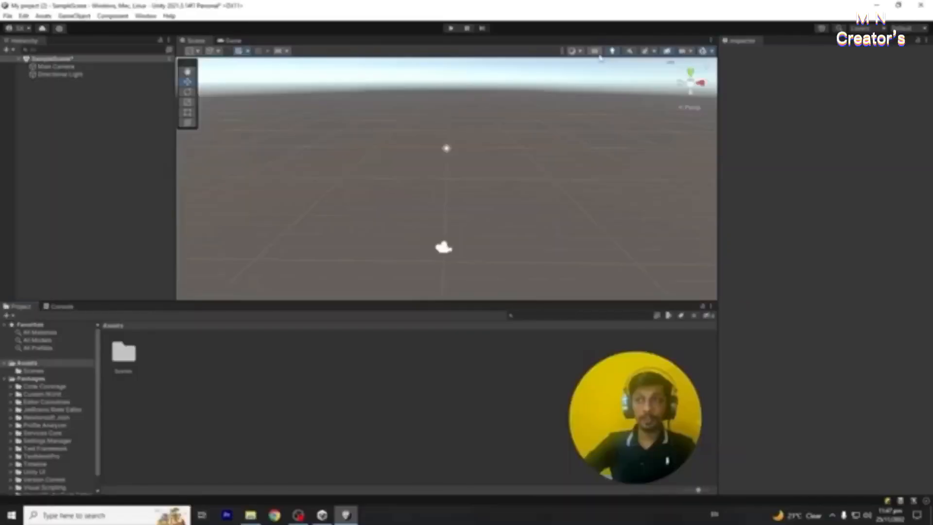
Switch the Scene view to 2D mode and back to the 3D perspective
click(599, 54)
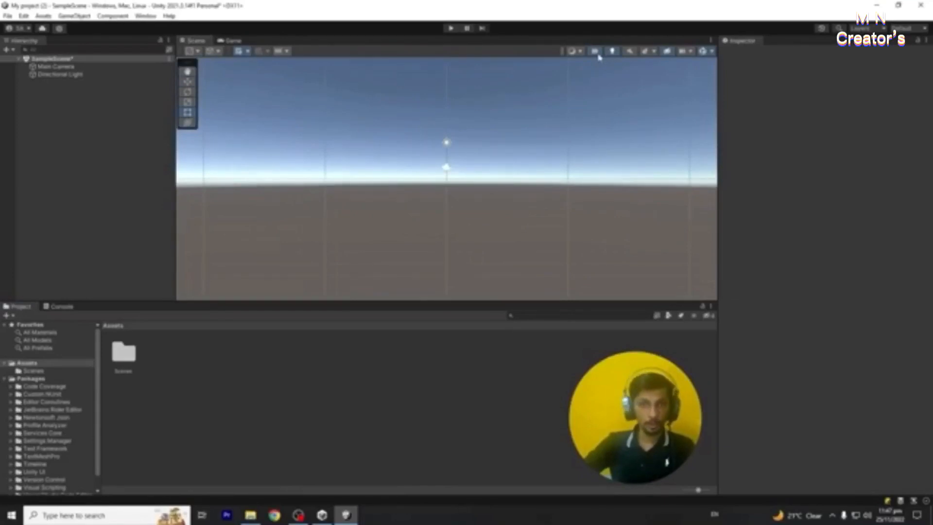
click(598, 55)
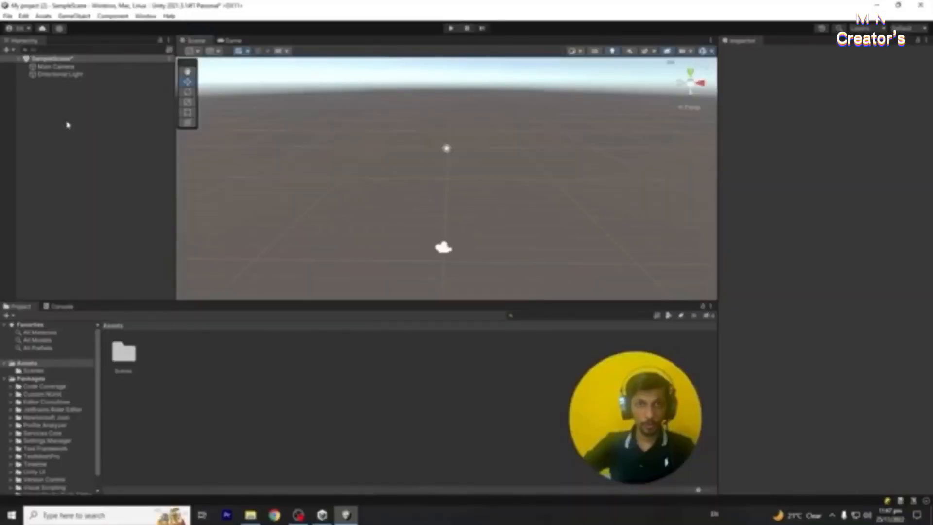
Add a 3D Cube to SampleScene, keep its default name and deselect it
right_click(144, 206)
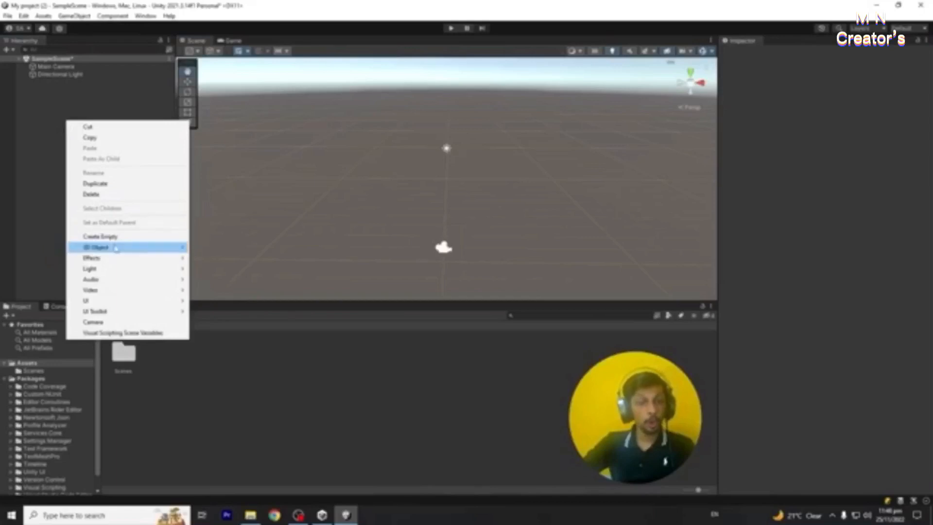
mouse_move(115, 247)
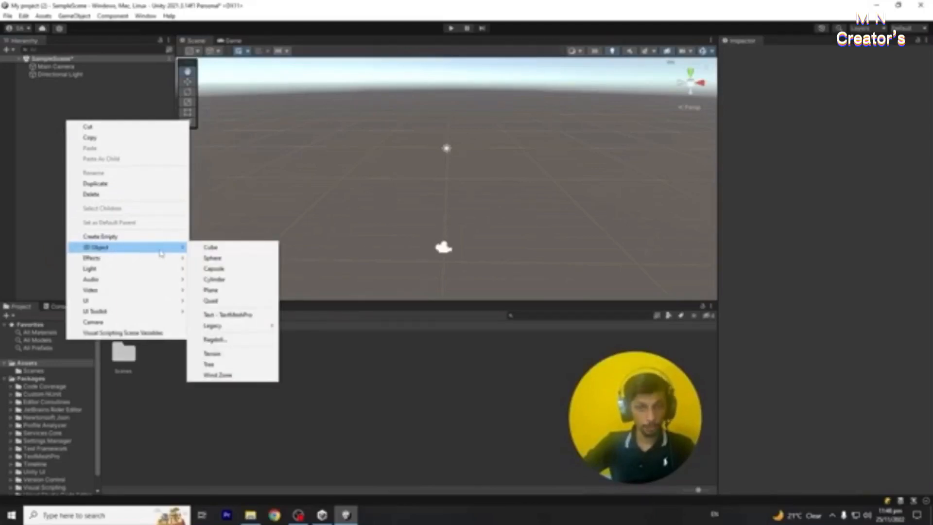
click(220, 249)
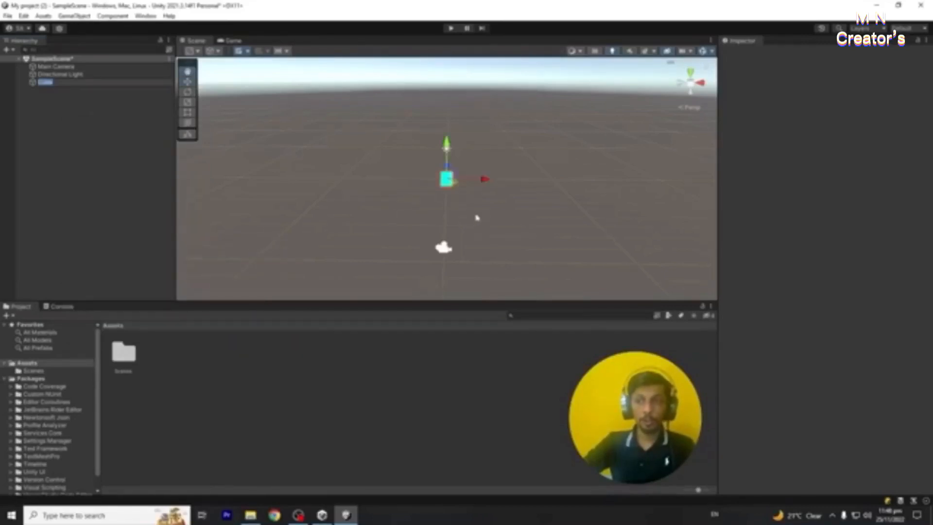
click(493, 158)
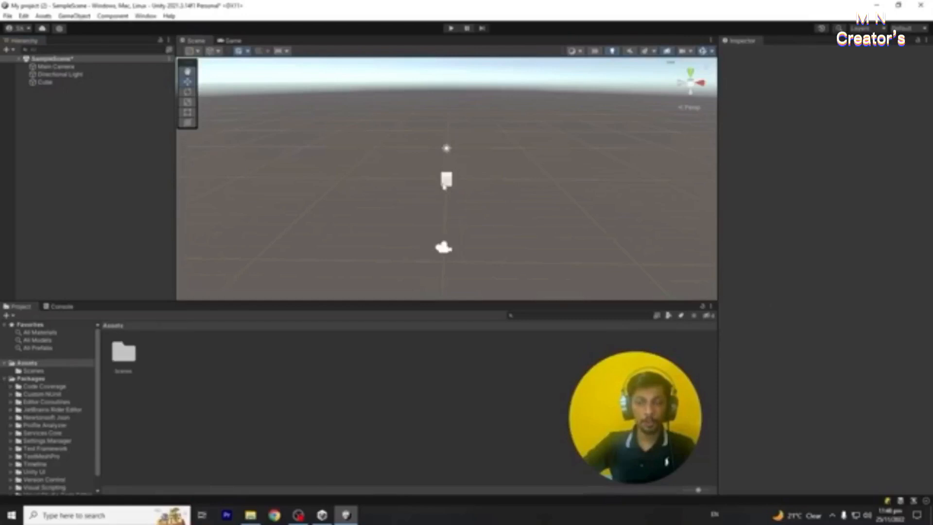
Preview the cube in the Game view, run the scene in Play mode and stop it
click(234, 40)
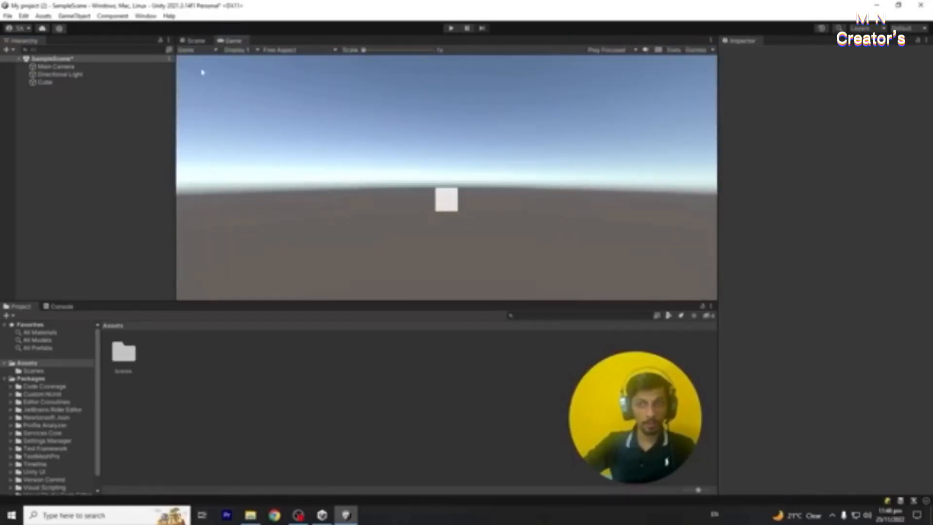
click(195, 40)
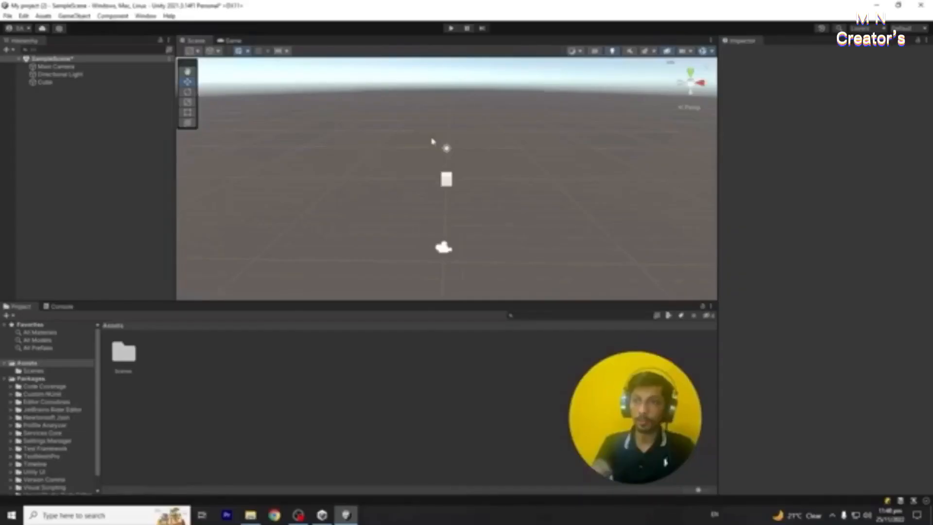
click(448, 28)
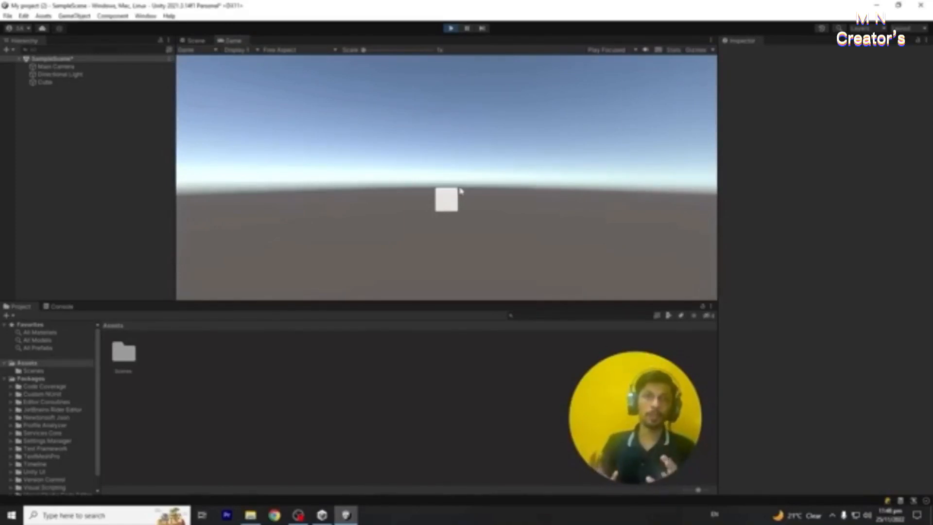
click(451, 28)
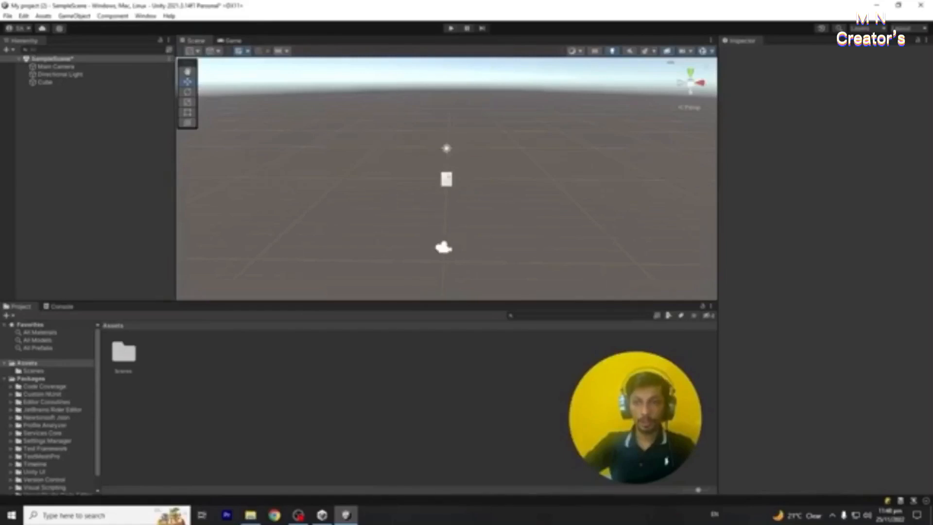
Set the cube's X position to 2
click(449, 178)
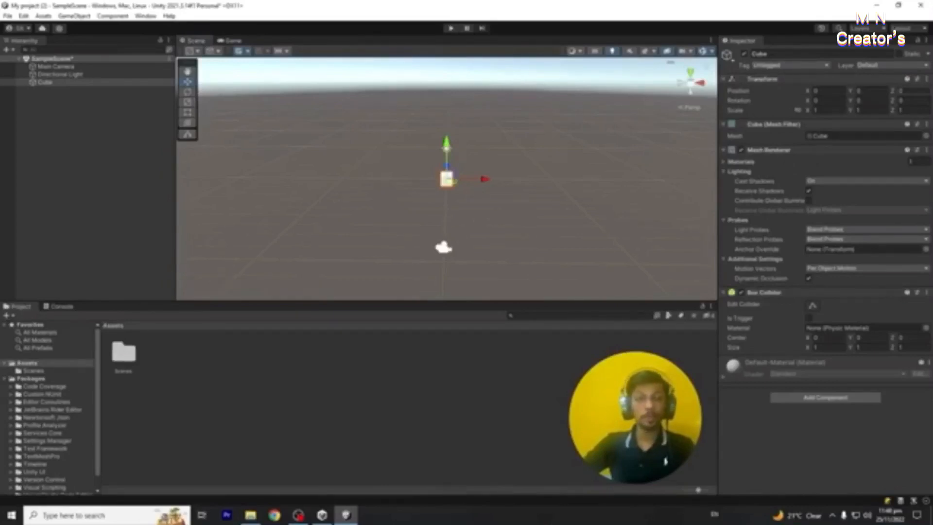
drag(823, 91, 807, 99)
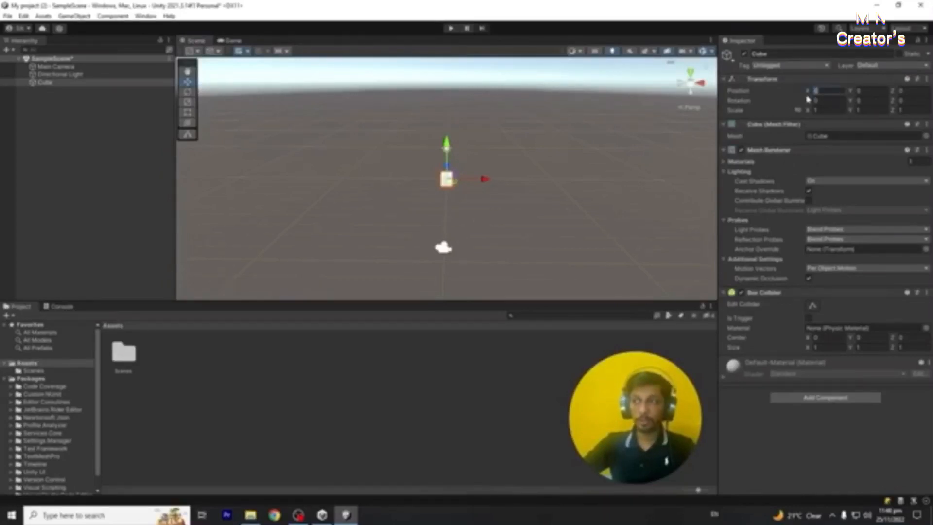
text(2)
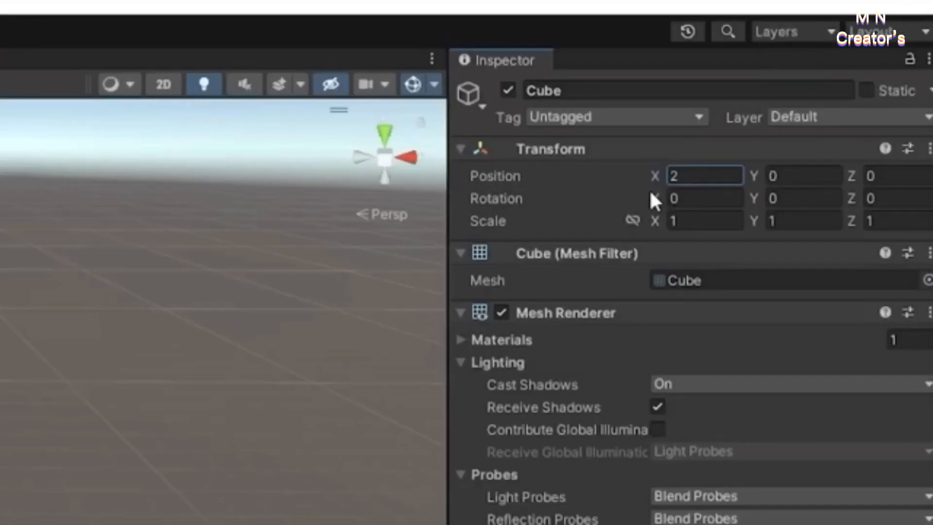
Set the cube's X position to 4 and preview it in the Game view
drag(683, 174, 656, 171)
text(4)
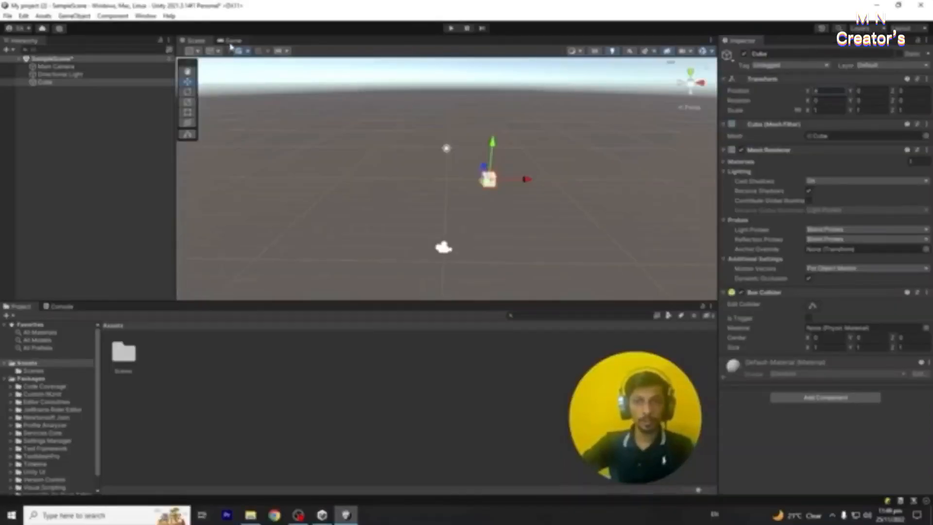
click(231, 42)
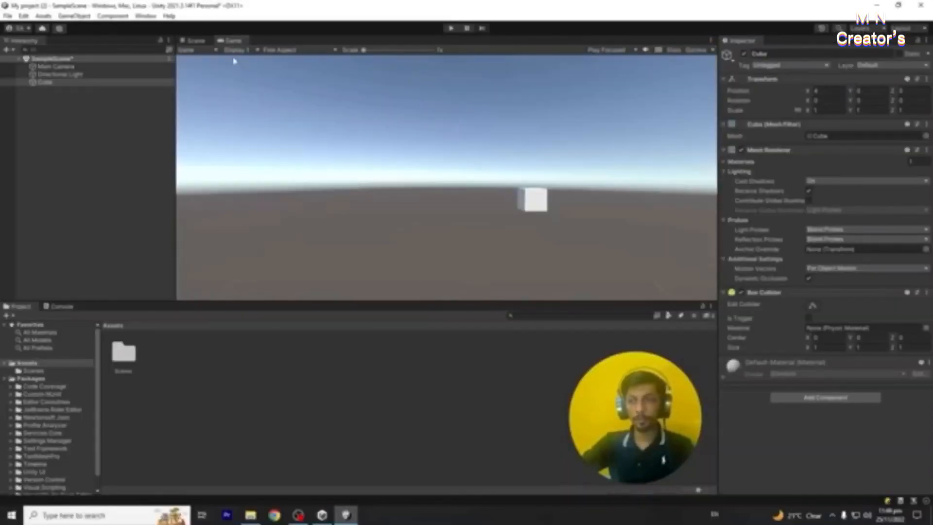
click(193, 41)
Set the Main Camera's Y position to 4 and X rotation to 10, checking the framing in the Game view
click(448, 250)
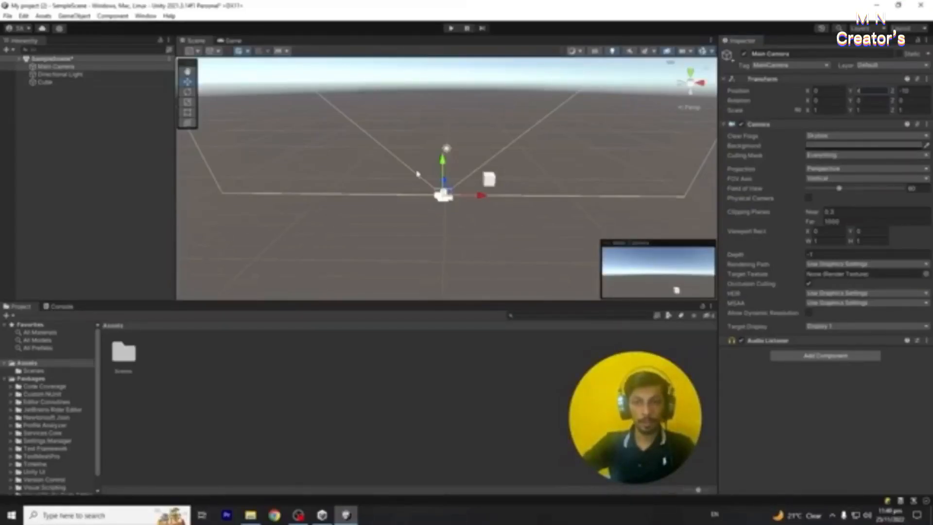
click(56, 66)
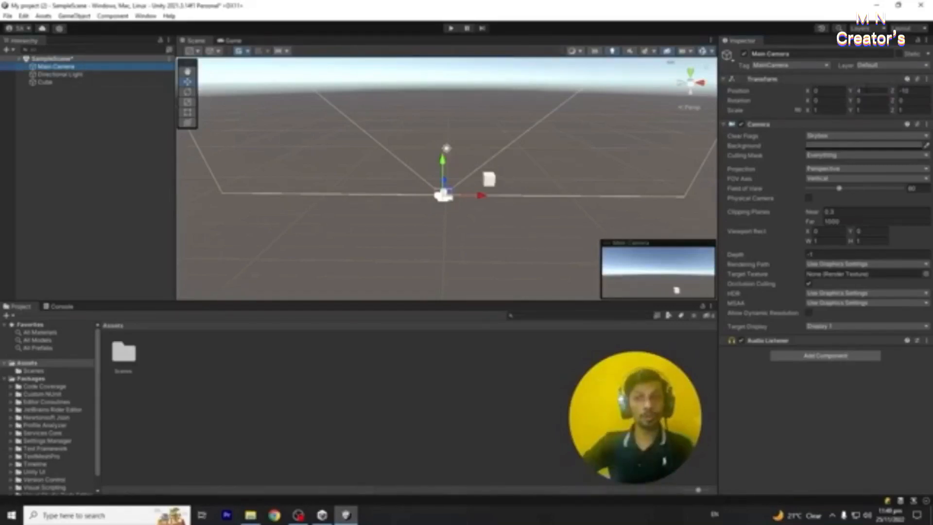
click(230, 40)
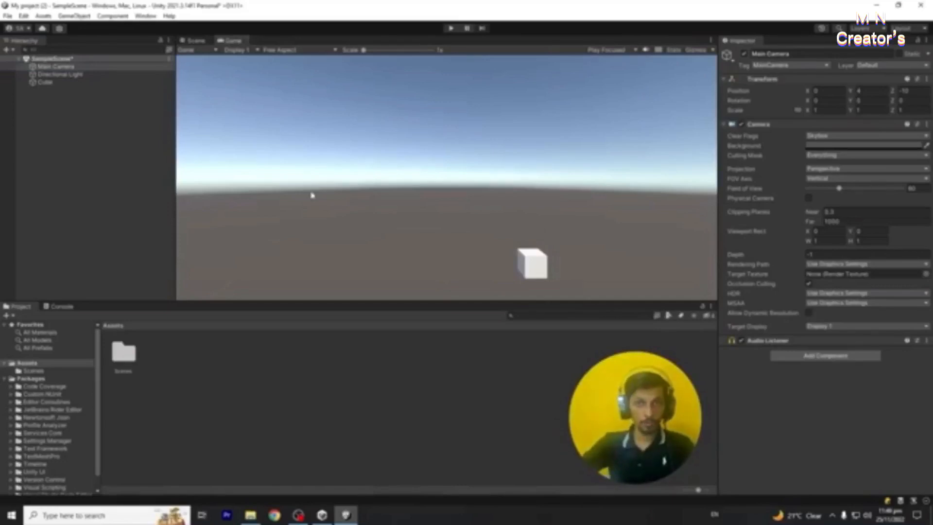
click(193, 41)
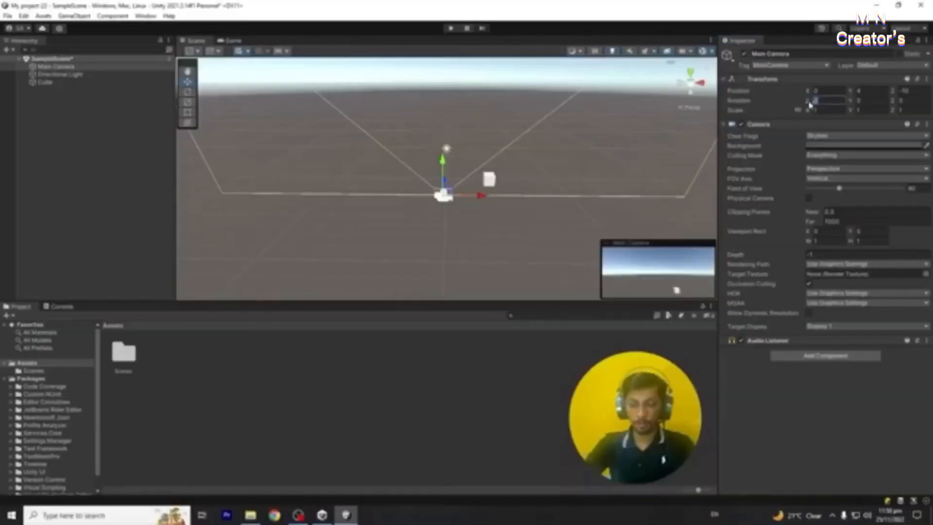
text(10)
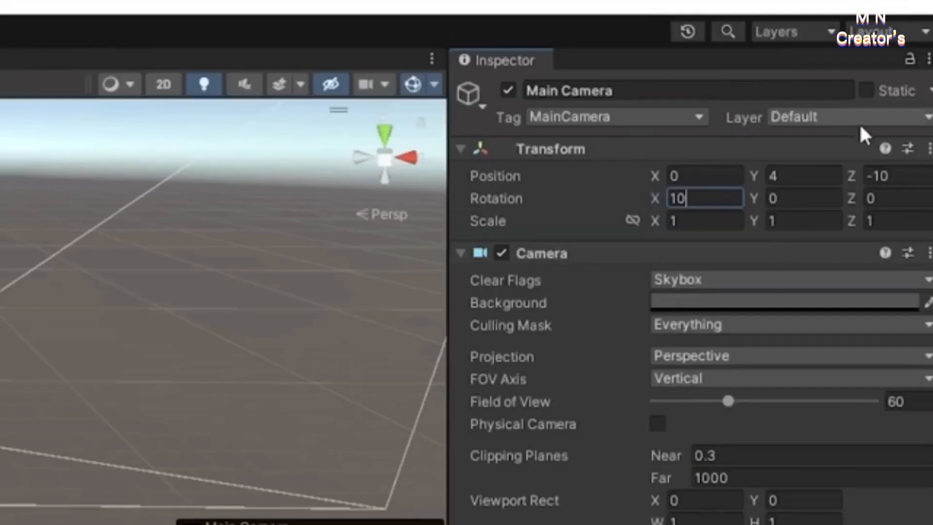
Try a Z position of -15 for the Main Camera, preview it in the Game view and restore -10
click(908, 180)
click(908, 178)
key(BackSpace)
text(5)
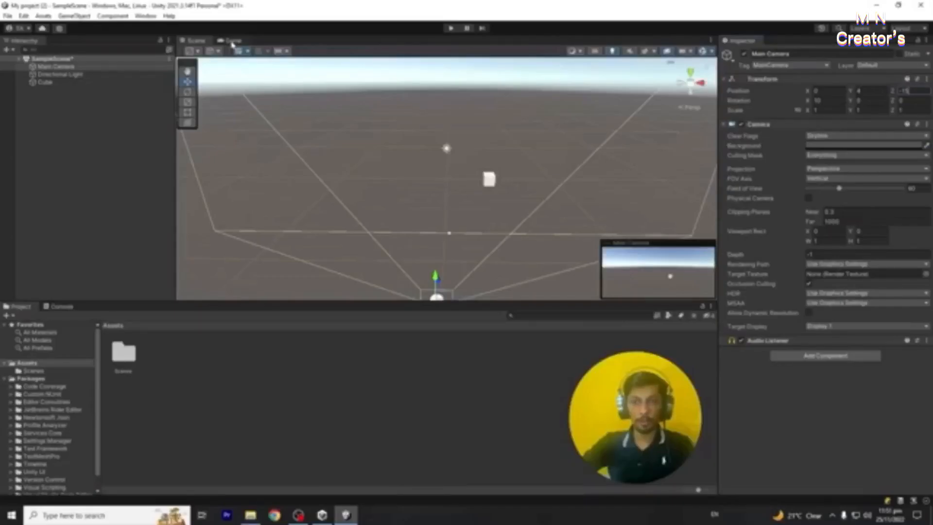
click(233, 40)
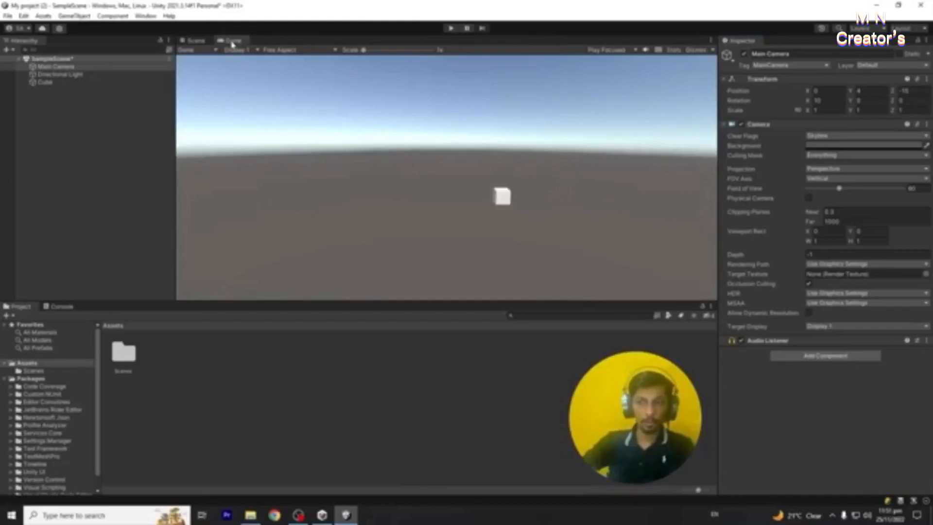
click(195, 40)
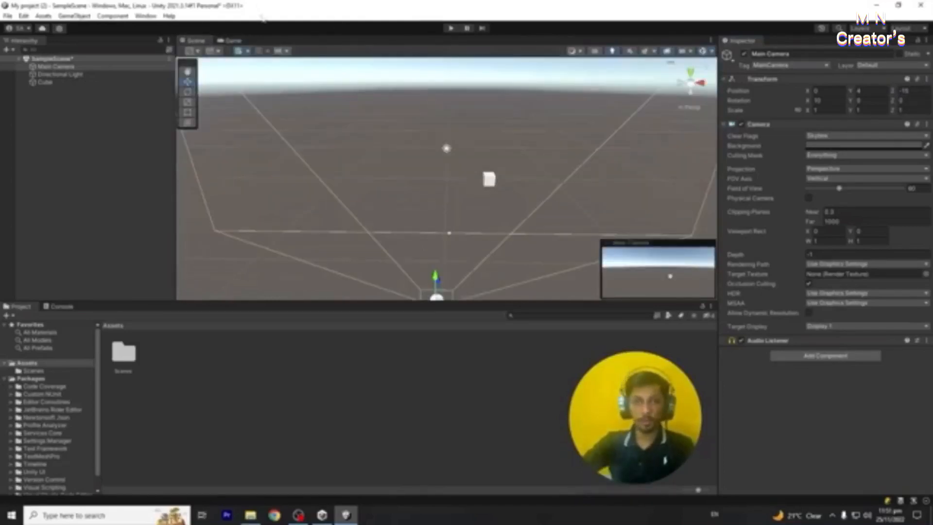
click(915, 92)
text(-10)
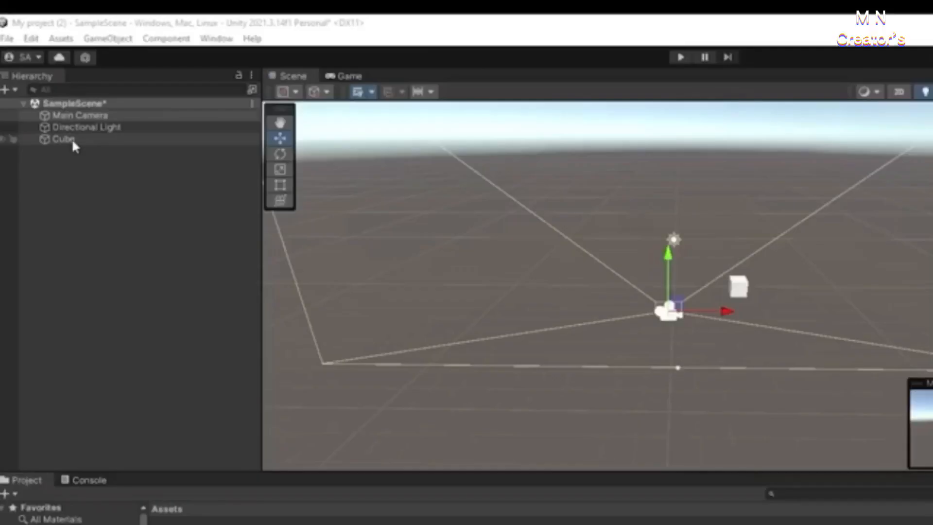
Set the cube's X position to 0 and check it in the Game view
click(72, 139)
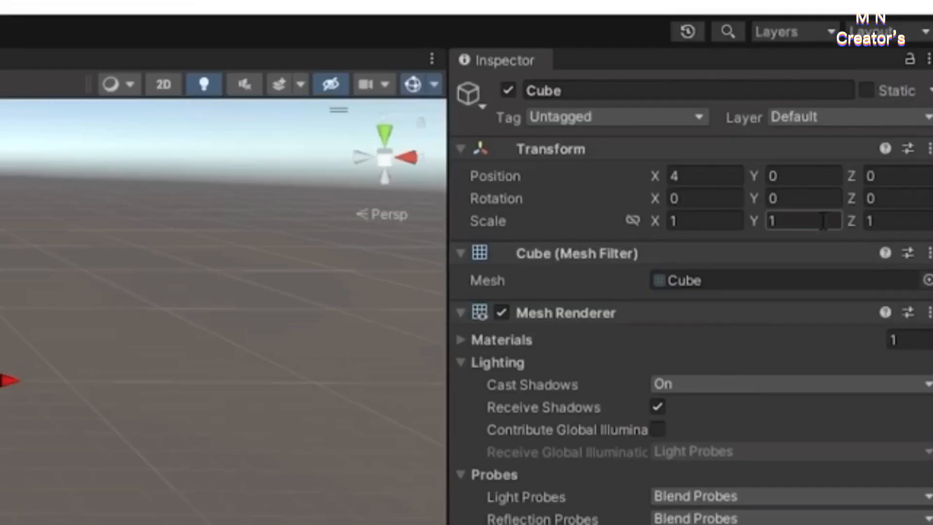
click(823, 91)
text(0)
click(232, 41)
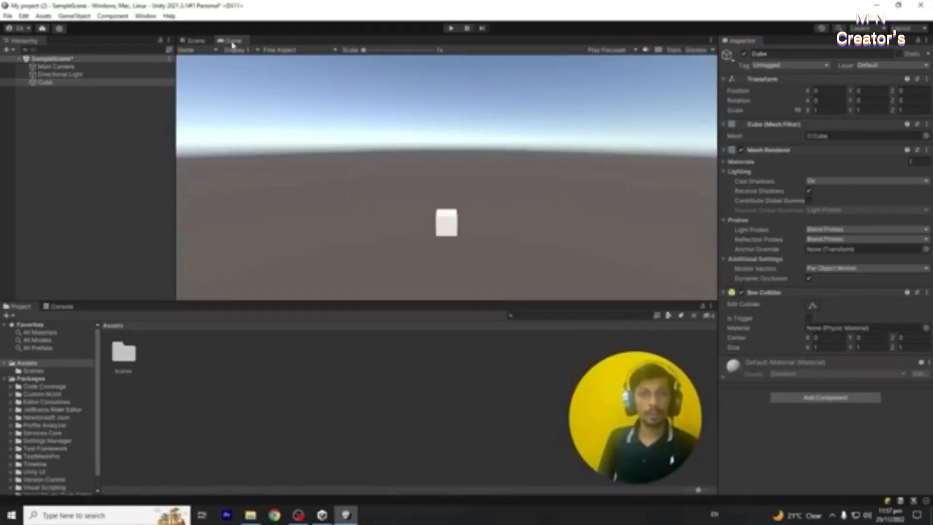
click(210, 43)
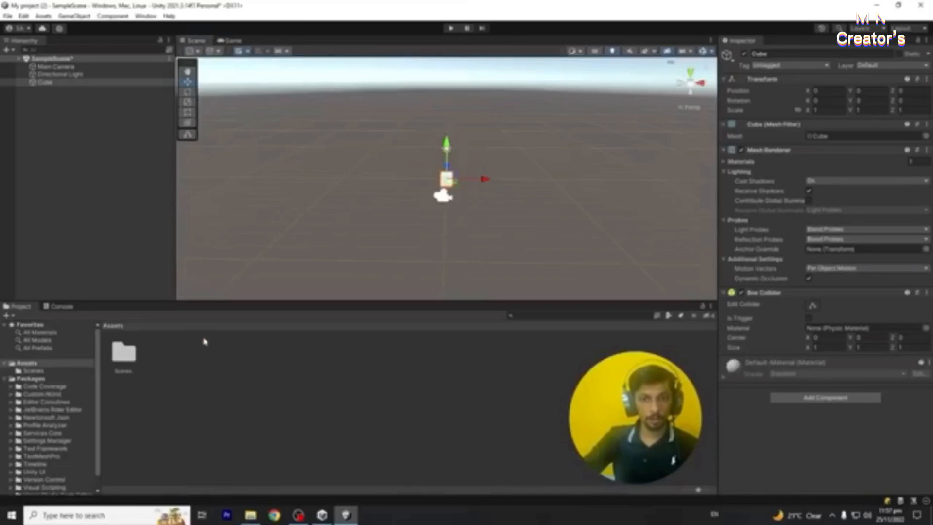
Create a new Material in the Assets folder, keeping its default name
click(271, 375)
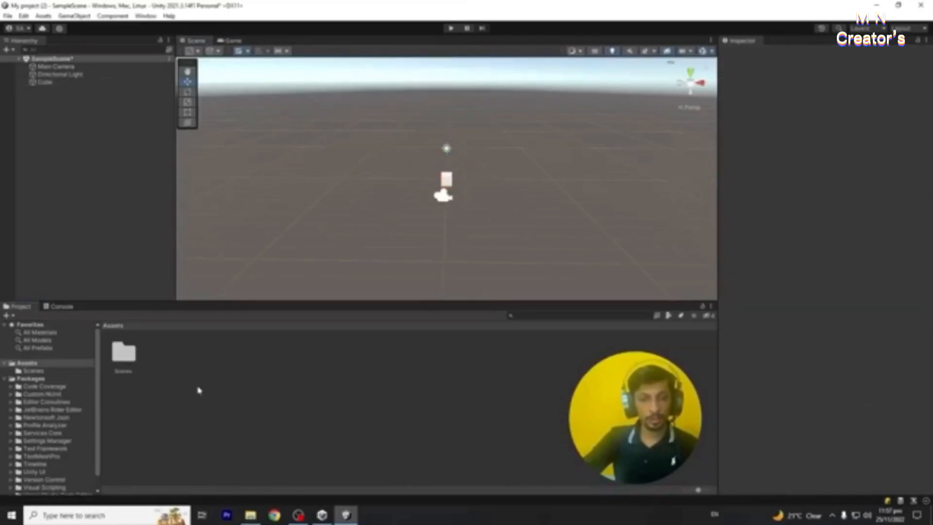
right_click(183, 363)
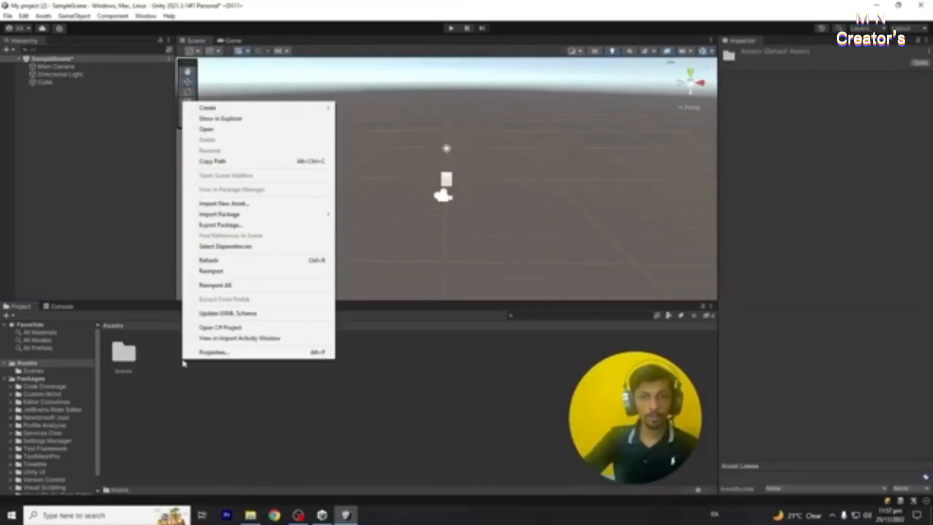
mouse_move(214, 107)
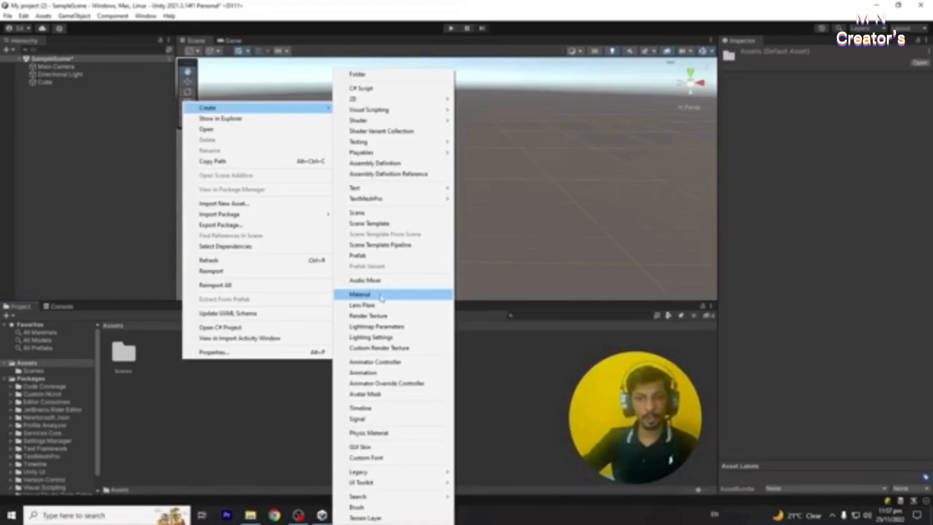
click(383, 293)
key(Return)
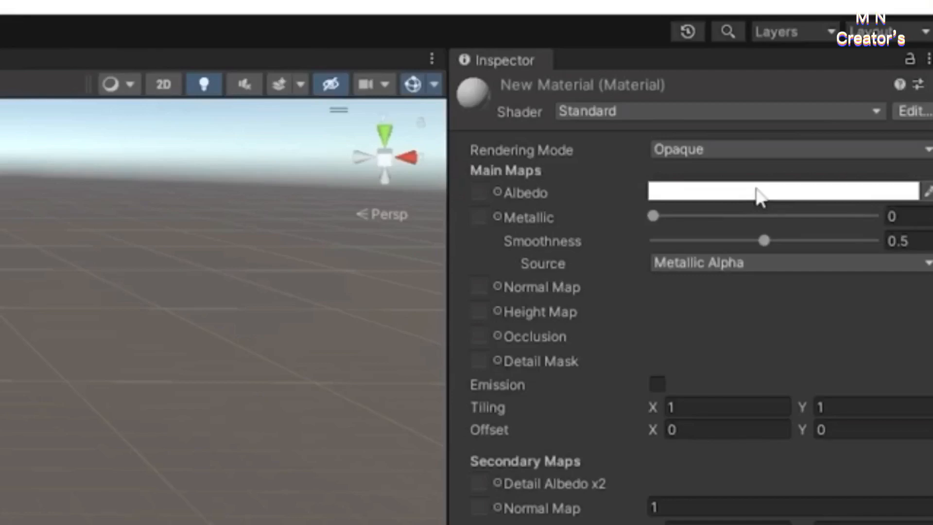
Change the new material's Albedo color to dark blue and deselect the material
click(759, 194)
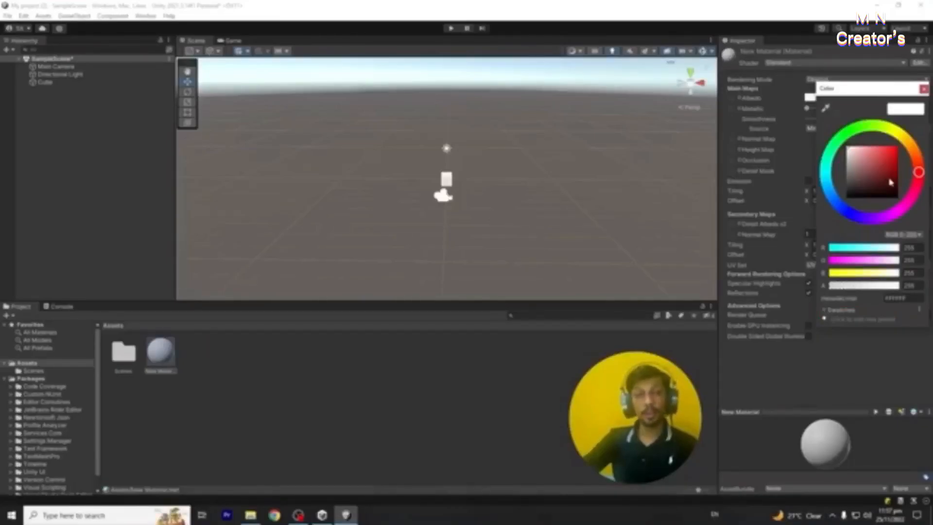
click(840, 205)
click(879, 169)
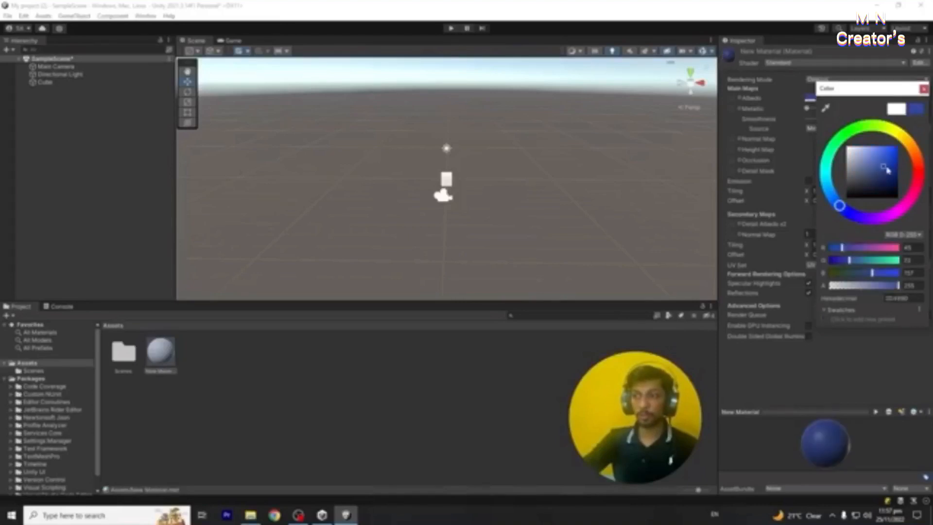
click(360, 401)
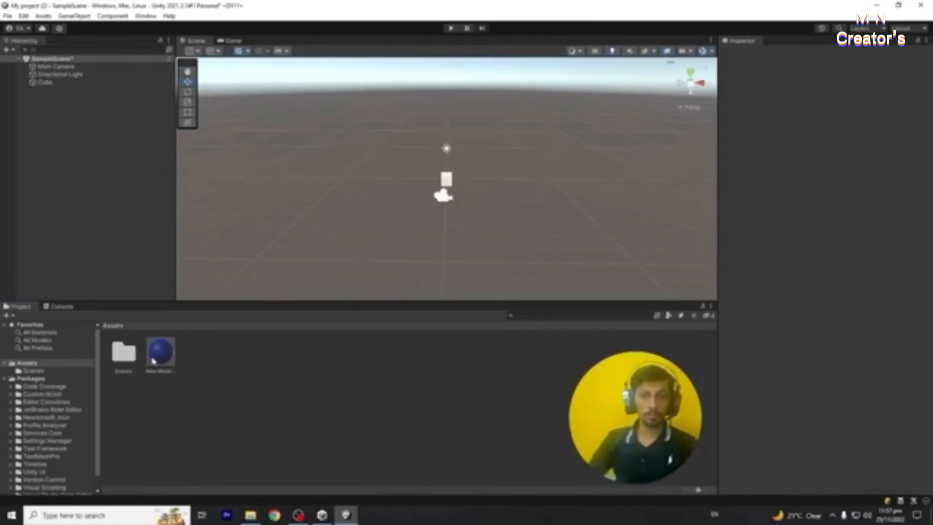
Assign the blue material to the Cube in the Hierarchy and undo the assignment
drag(152, 361, 43, 83)
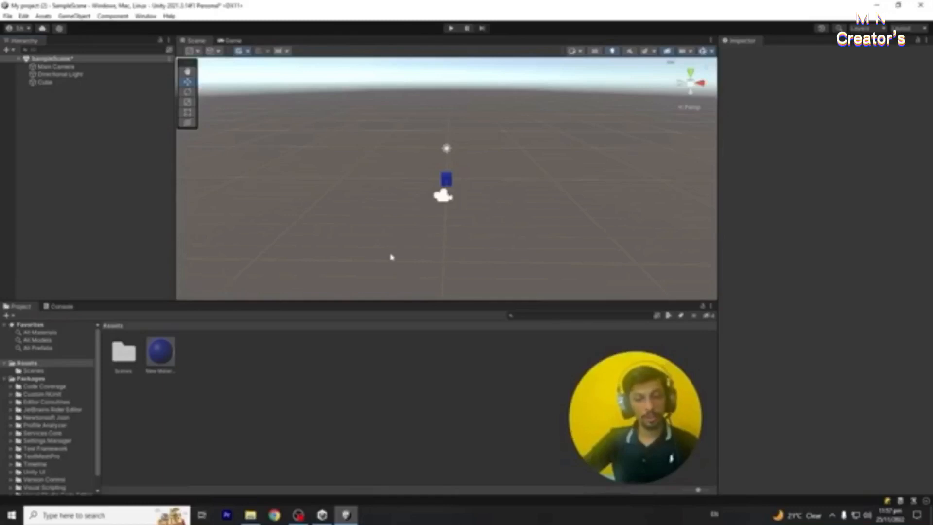
key(ctrl+z)
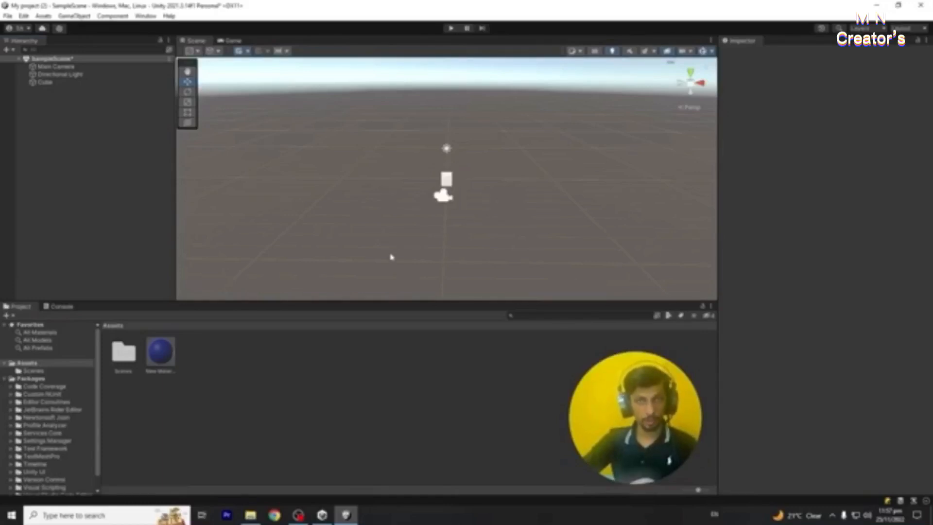
Apply the blue material to the cube in the Scene view and check it in the Game view and Inspector
click(171, 363)
drag(174, 363, 445, 192)
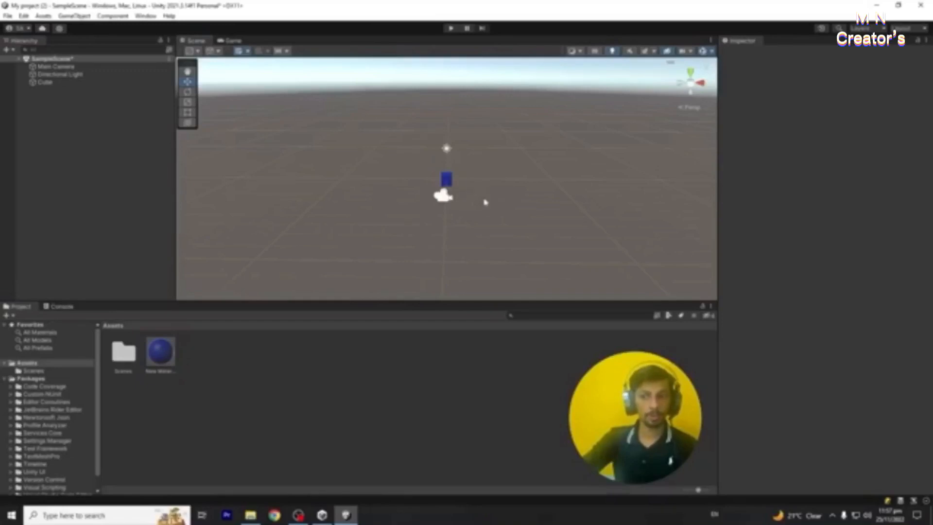
click(233, 41)
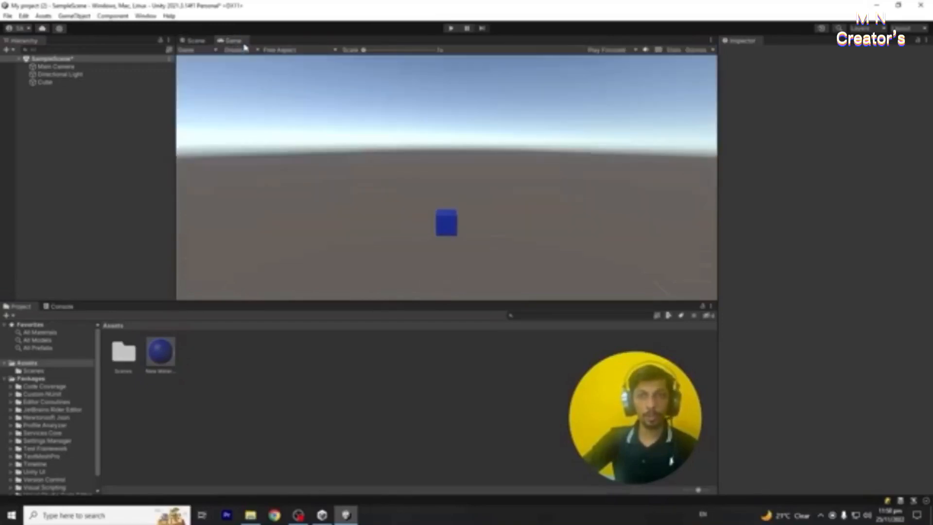
click(206, 41)
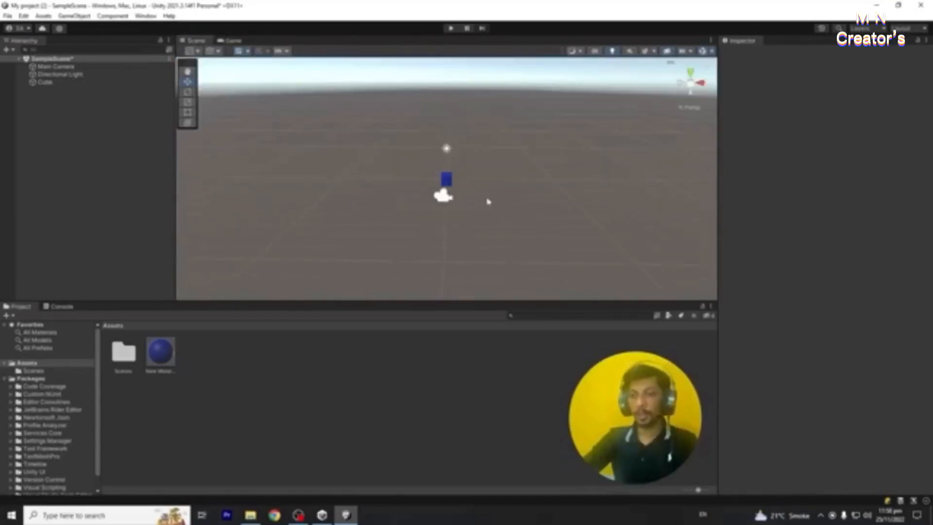
click(73, 83)
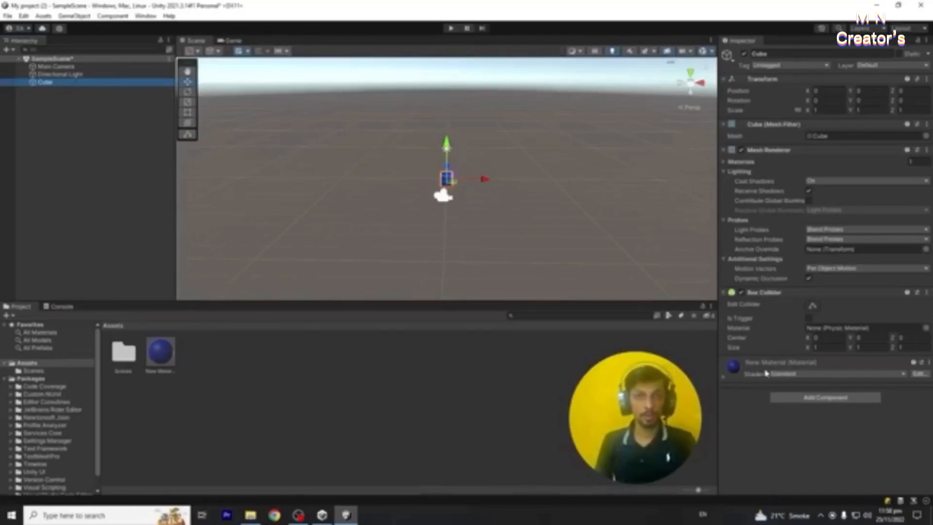
click(518, 203)
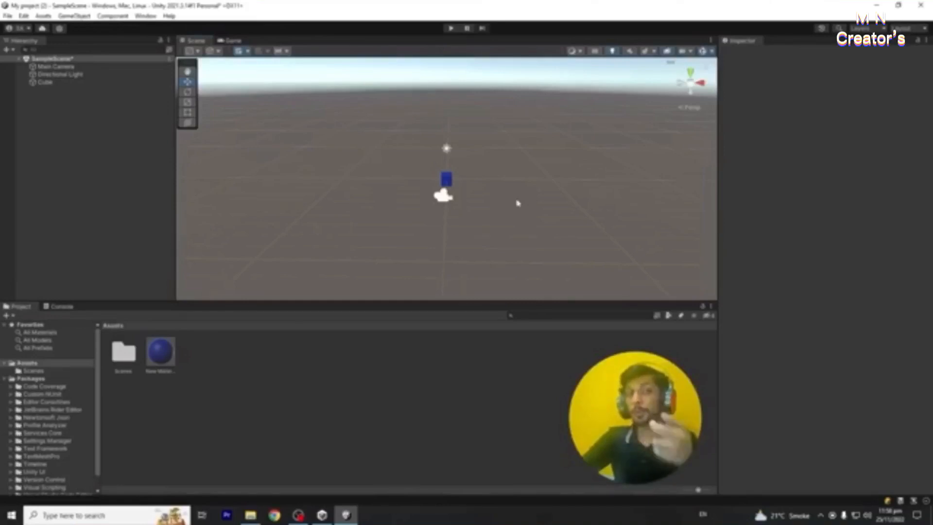
Duplicate the blue cube and change the copy's X position to place it directly beside the original
click(448, 181)
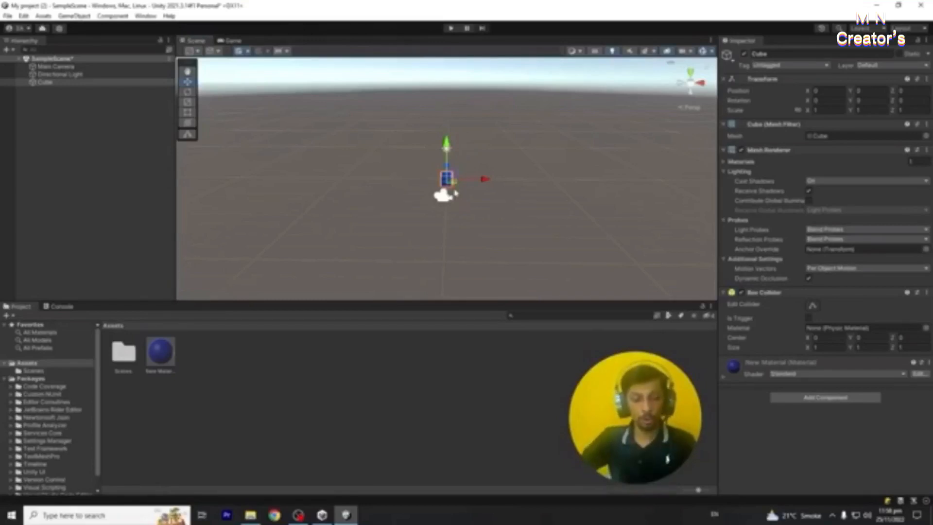
key(ctrl+d)
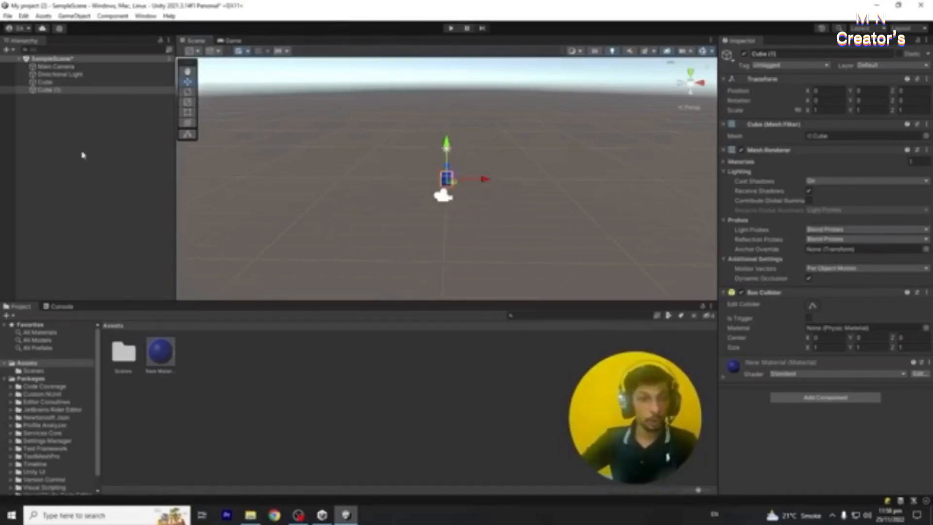
click(51, 82)
click(51, 91)
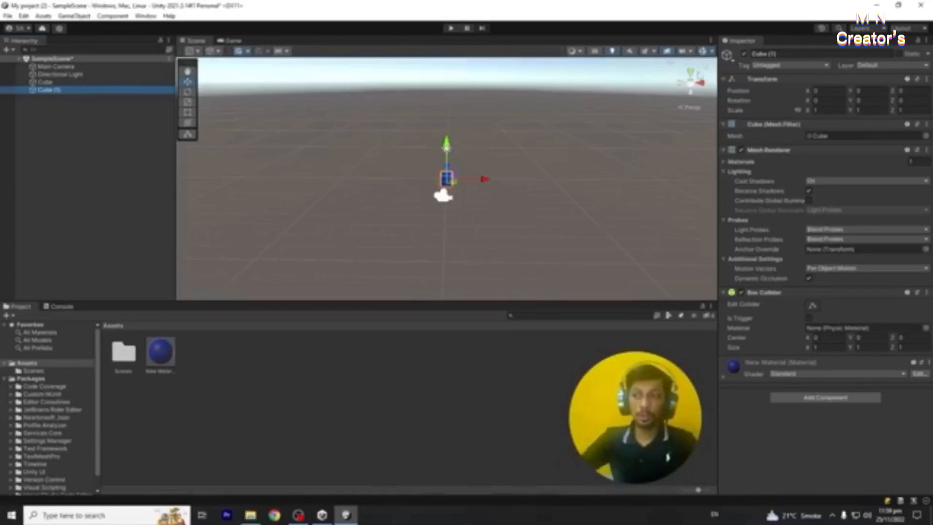
click(826, 91)
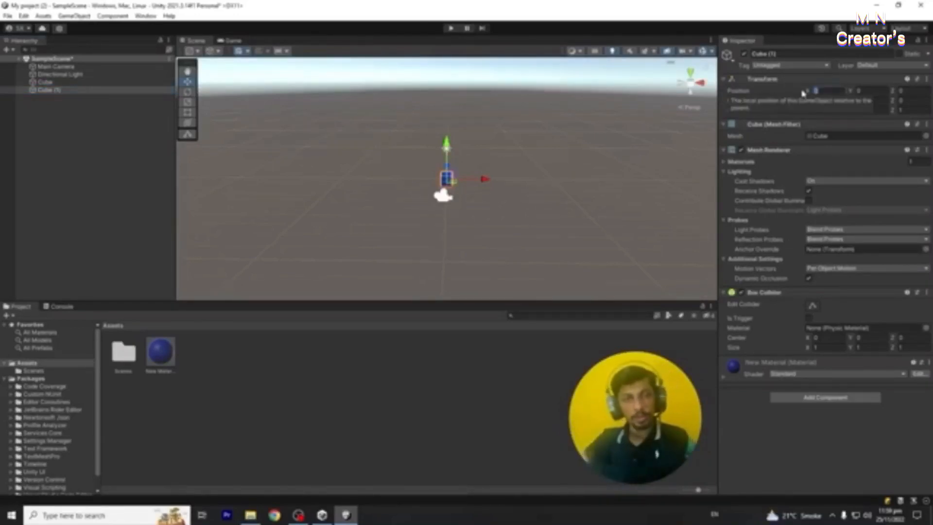
click(515, 193)
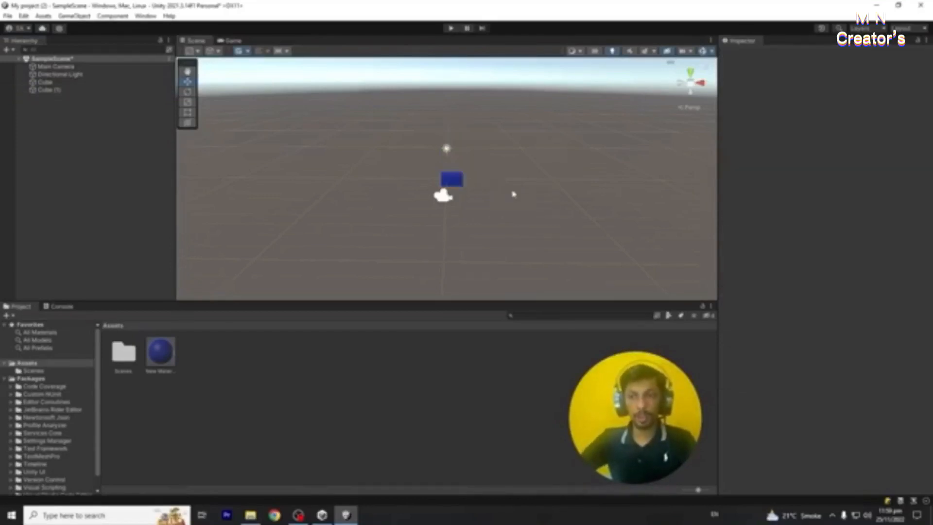
Examine the two adjacent blue cubes in the Scene view from different distances and angles
scroll(441, 176, up, 8)
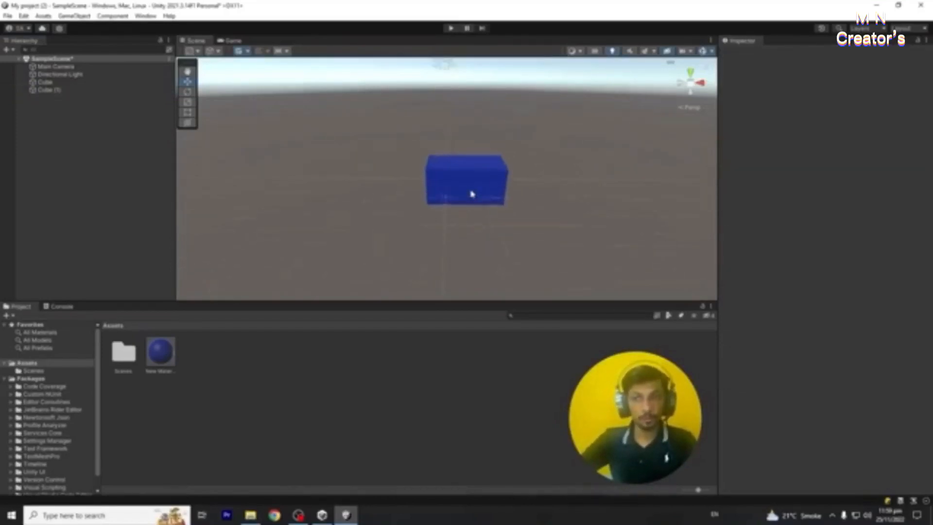
scroll(471, 194, down, 3)
drag(530, 142, 386, 223)
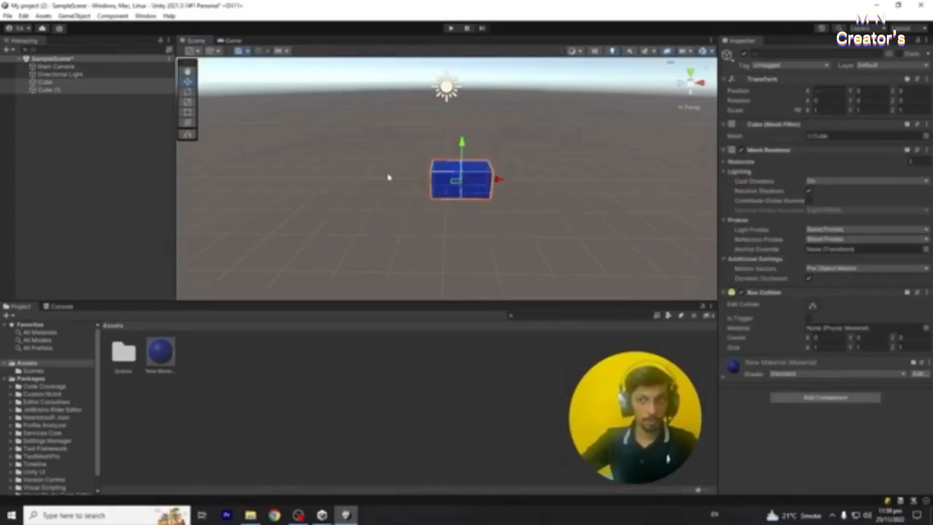
click(388, 177)
scroll(418, 171, down, 10)
scroll(416, 177, up, 5)
scroll(416, 177, up, 3)
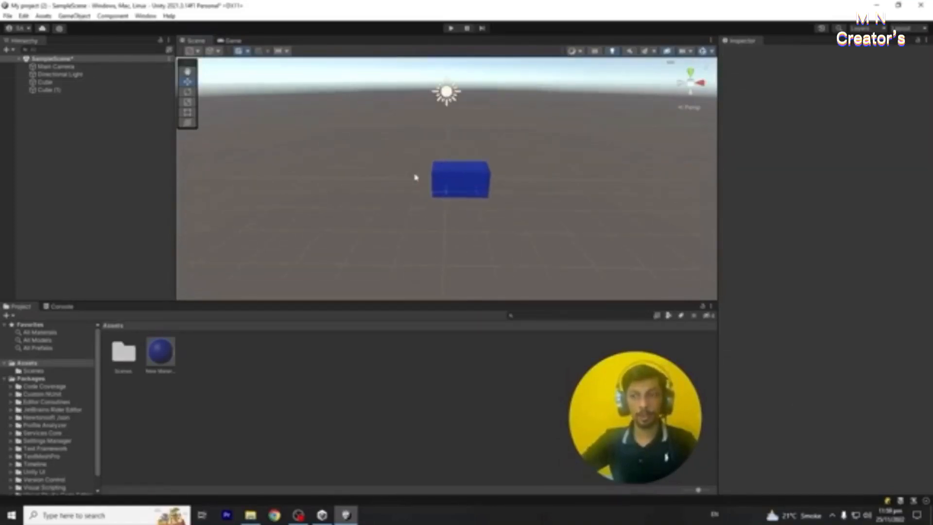
middle_drag(525, 154, 498, 154)
alt+drag(512, 161, 477, 202)
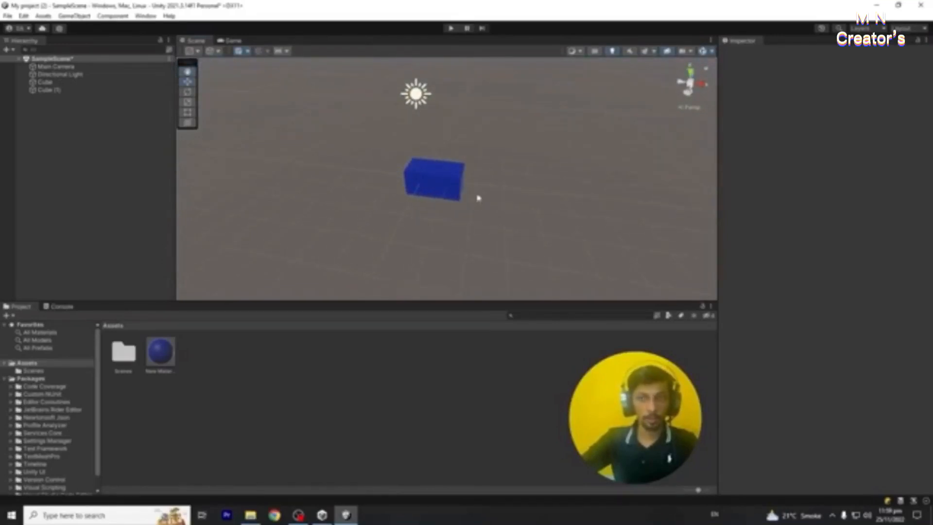
Duplicate the second cube, Cube (1), and set the copy's X position to 2
click(447, 185)
click(412, 187)
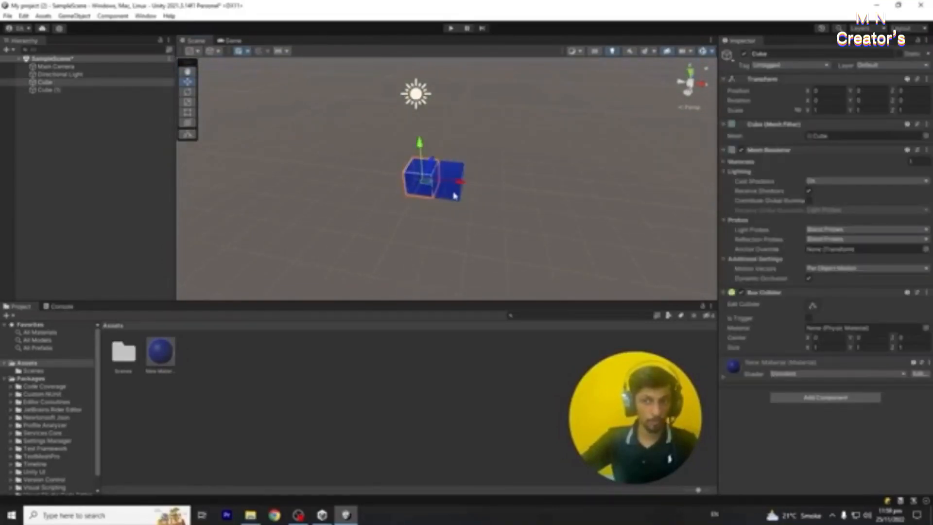
click(454, 195)
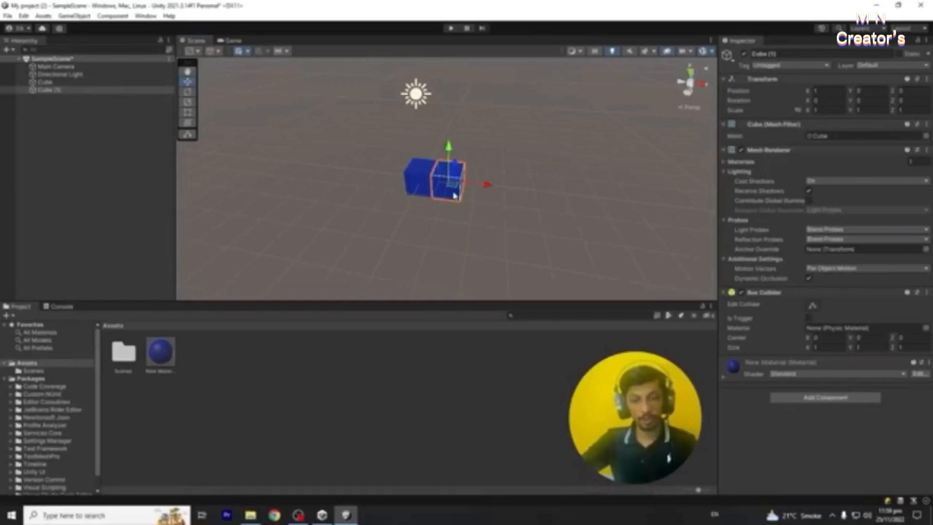
key(ctrl+d)
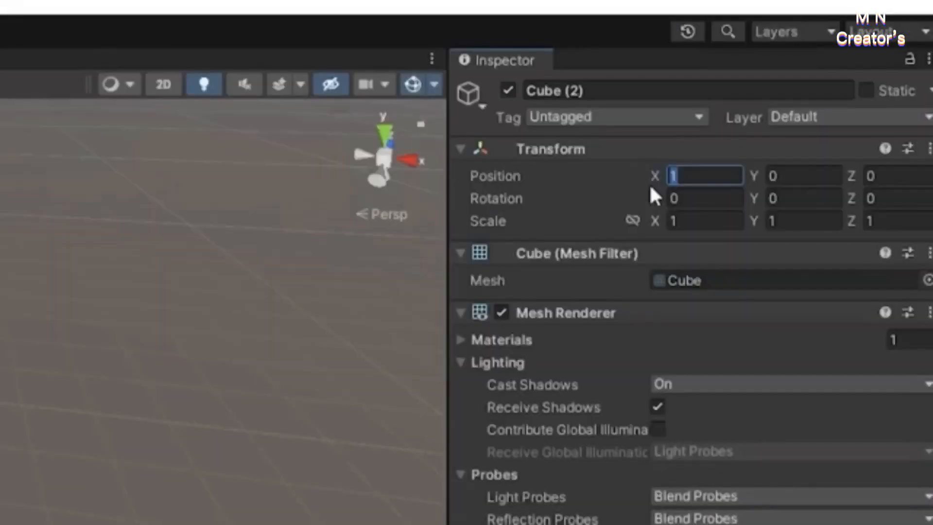
text(2)
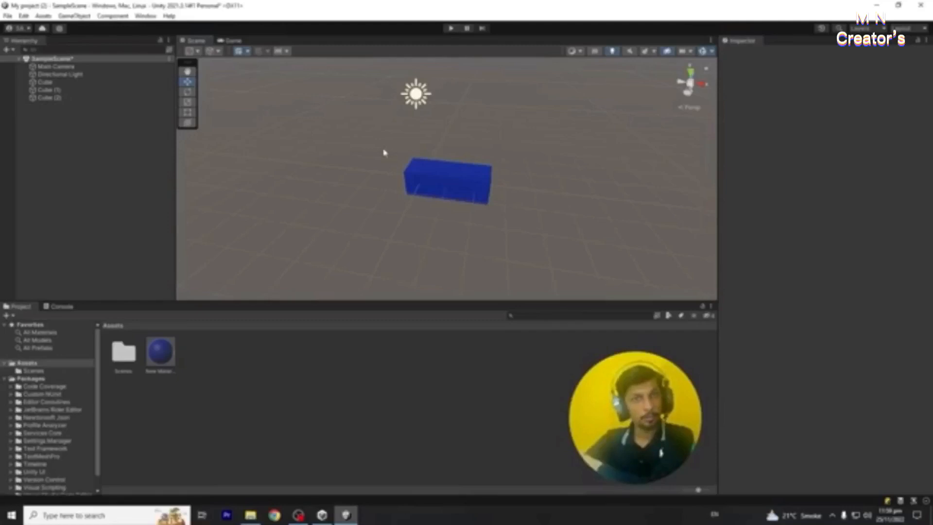
Duplicate all three cubes together and move the copies along the X axis to extend the row to six cubes
drag(383, 133, 540, 231)
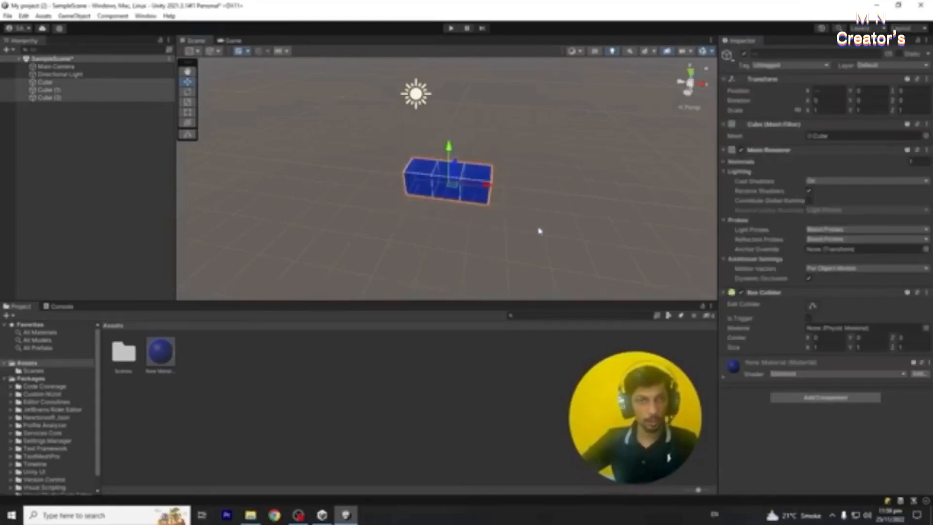
key(ctrl+d)
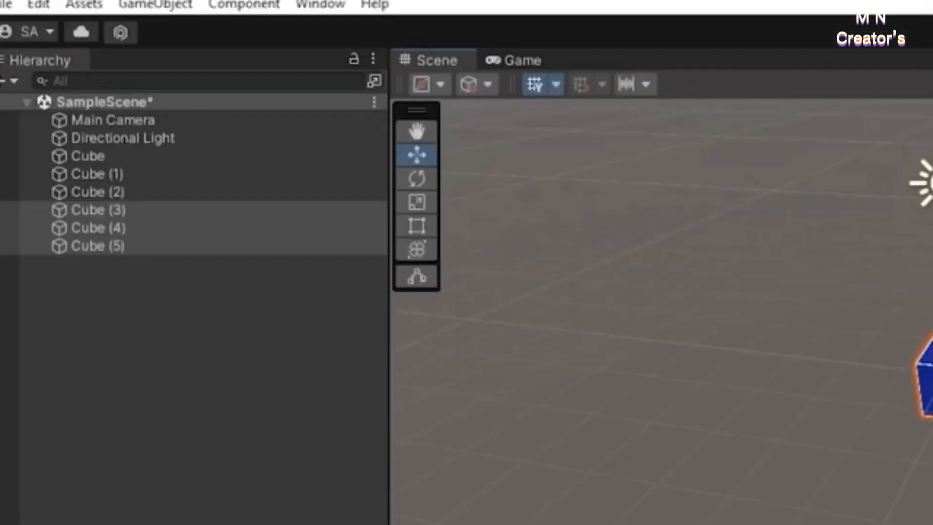
drag(537, 193, 574, 212)
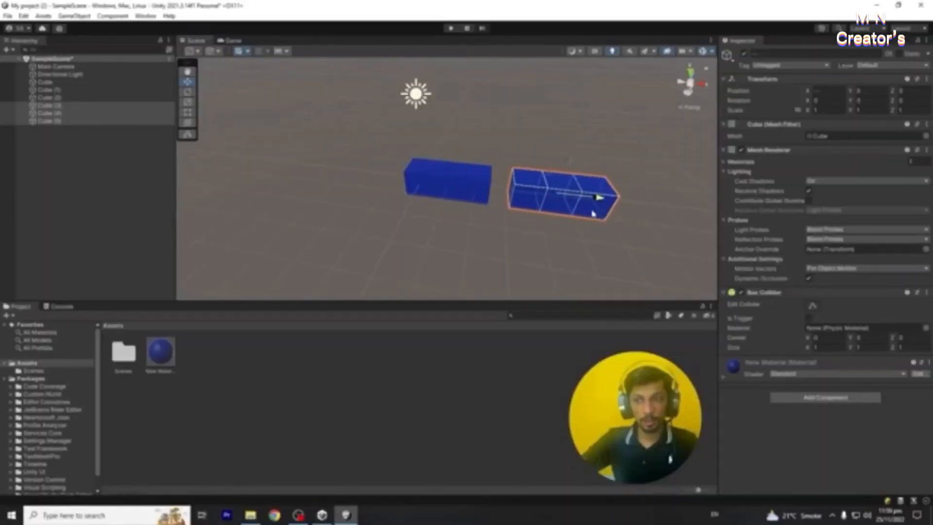
click(511, 227)
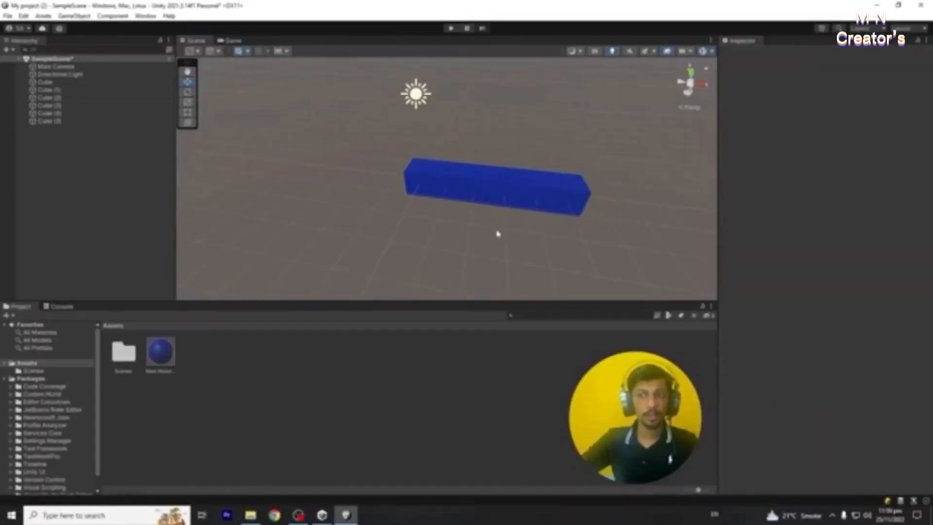
Select the whole cube row and inspect its cubes one by one, leaving everything deselected
drag(385, 138, 651, 241)
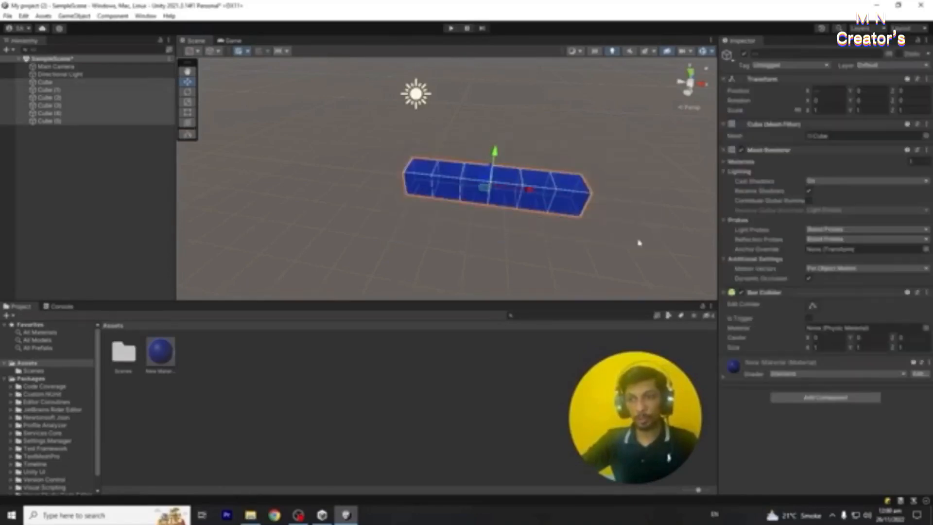
click(461, 230)
click(564, 202)
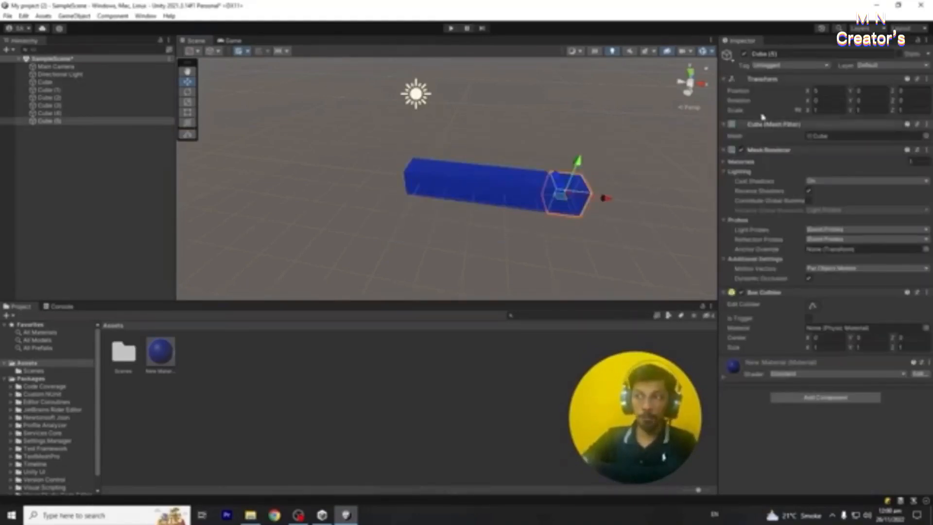
click(529, 204)
click(503, 198)
click(475, 194)
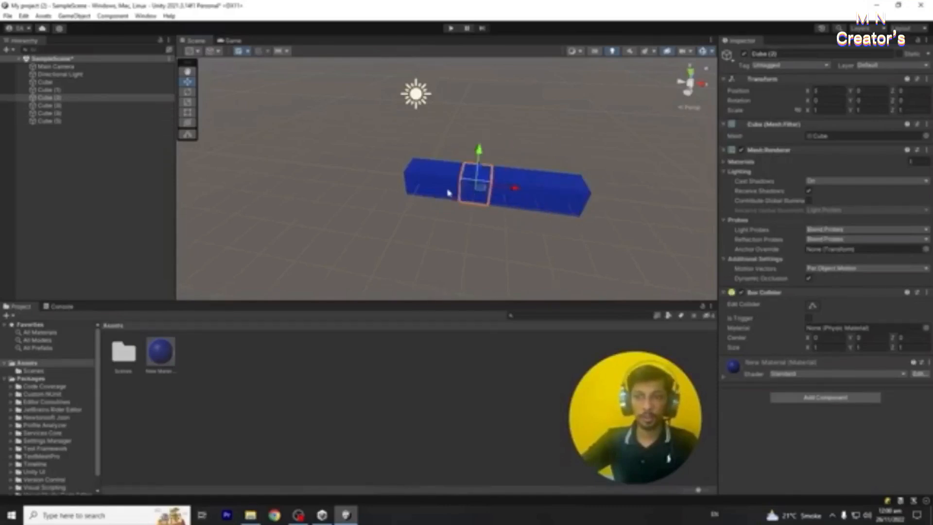
click(448, 193)
click(426, 192)
click(412, 235)
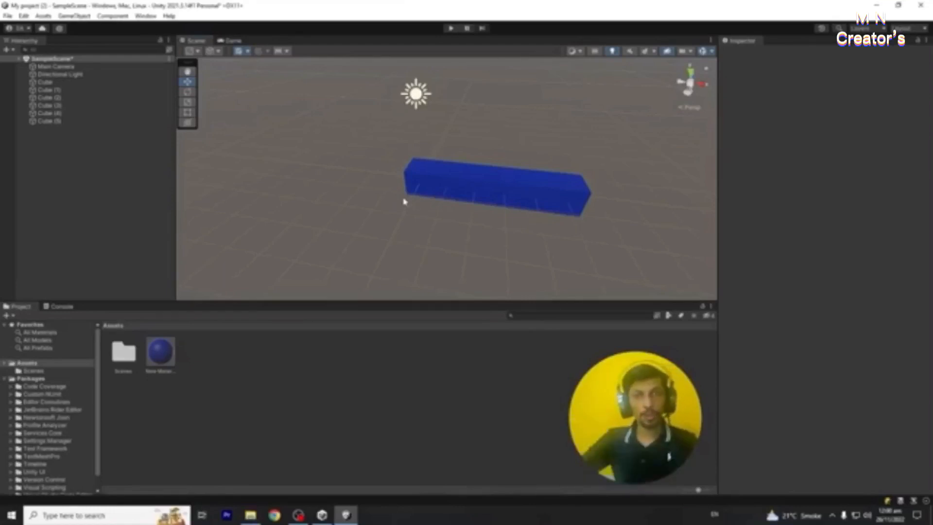
Set the Main Camera's X position to 2.5 and check the cube row's framing in the Game view
click(237, 41)
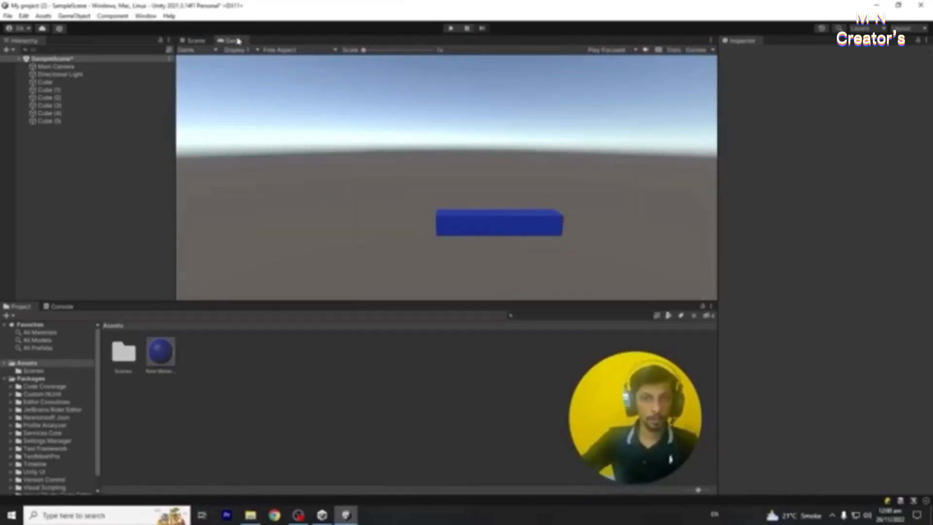
click(201, 41)
scroll(384, 202, down, 2)
scroll(383, 203, down, 3)
scroll(418, 230, up, 2)
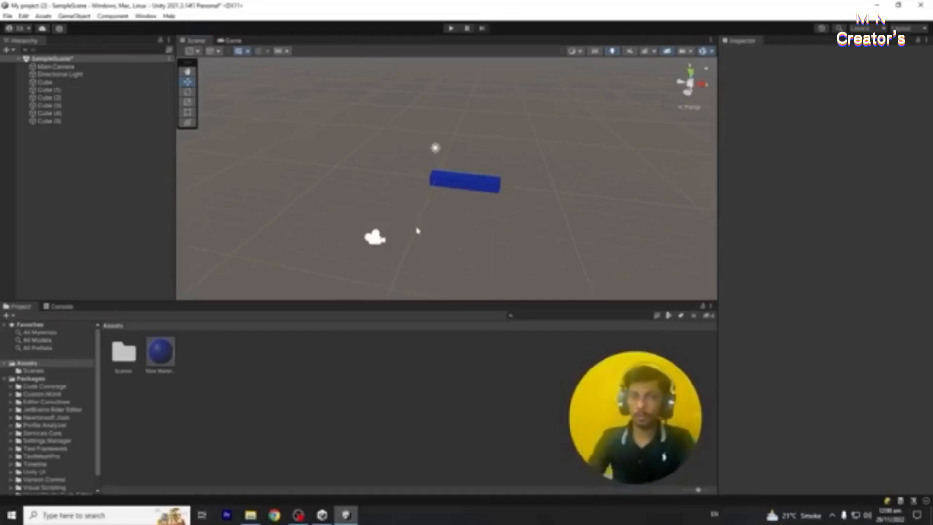
click(384, 239)
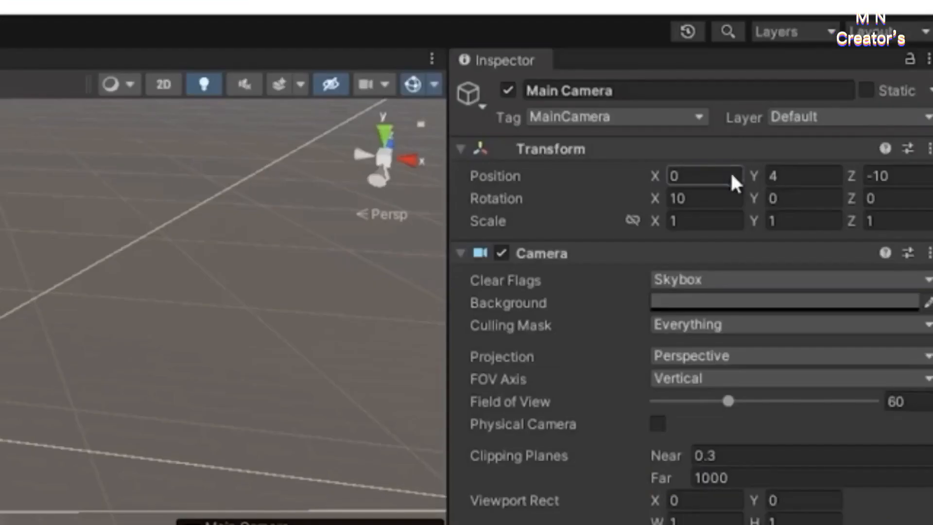
drag(732, 175, 654, 172)
text(2.5)
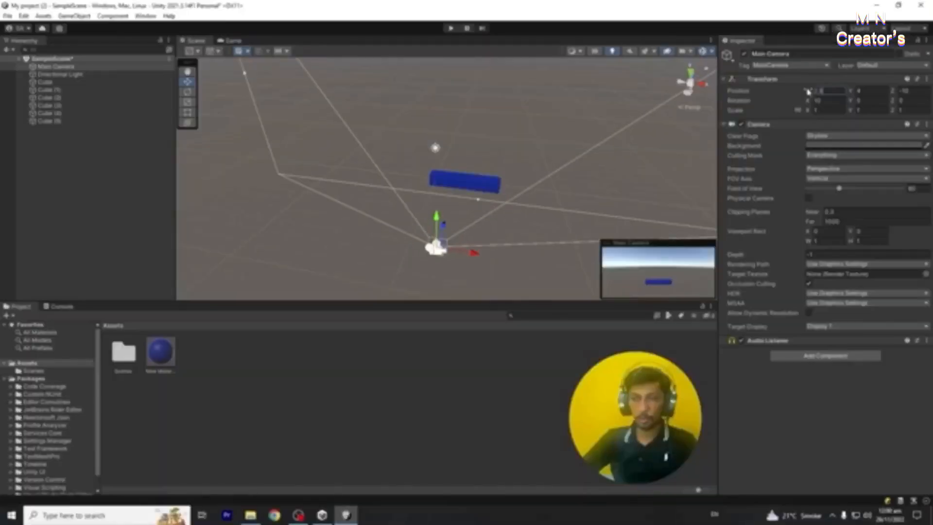
click(244, 40)
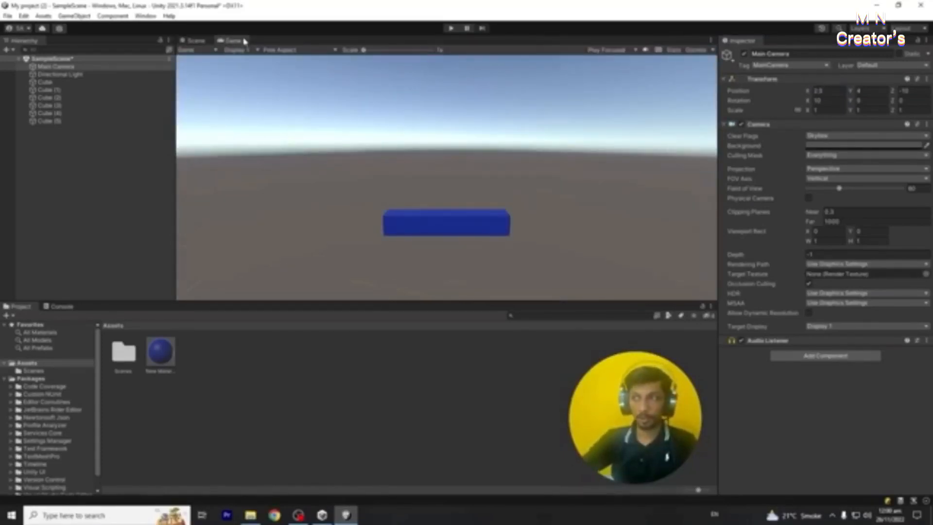
click(196, 41)
click(362, 242)
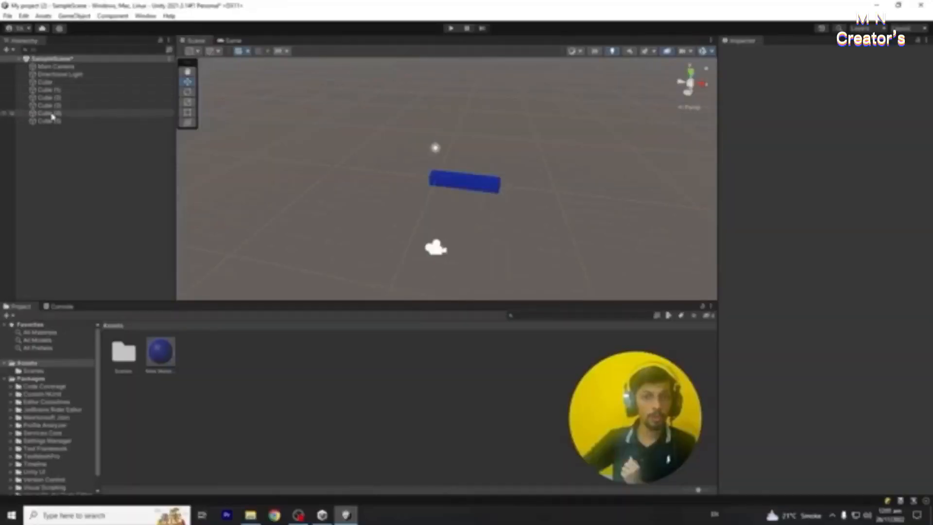
Create an empty object in the Hierarchy and name it Floor
right_click(72, 144)
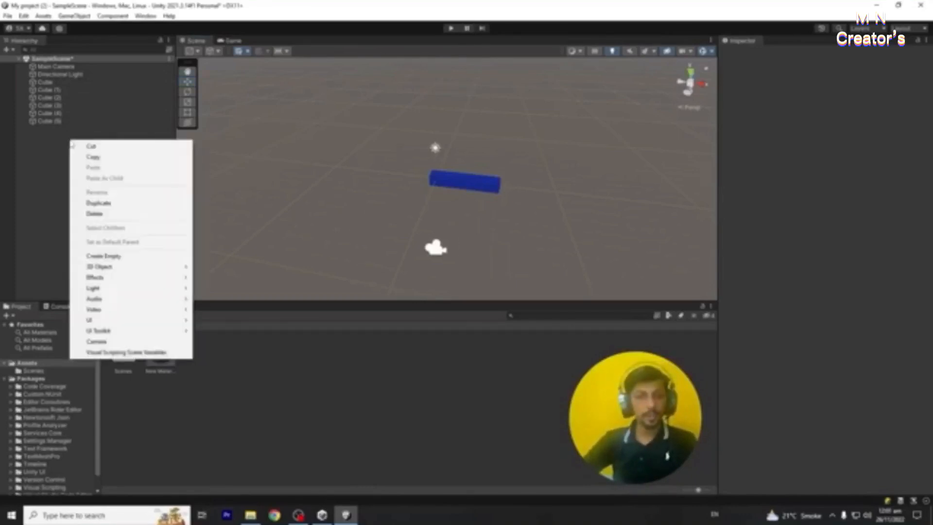
click(103, 256)
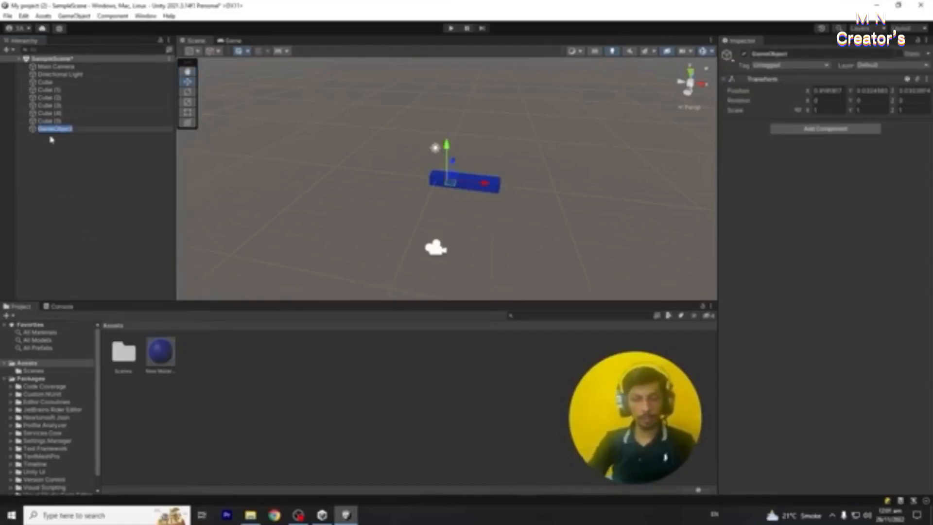
text(Floor)
key(Return)
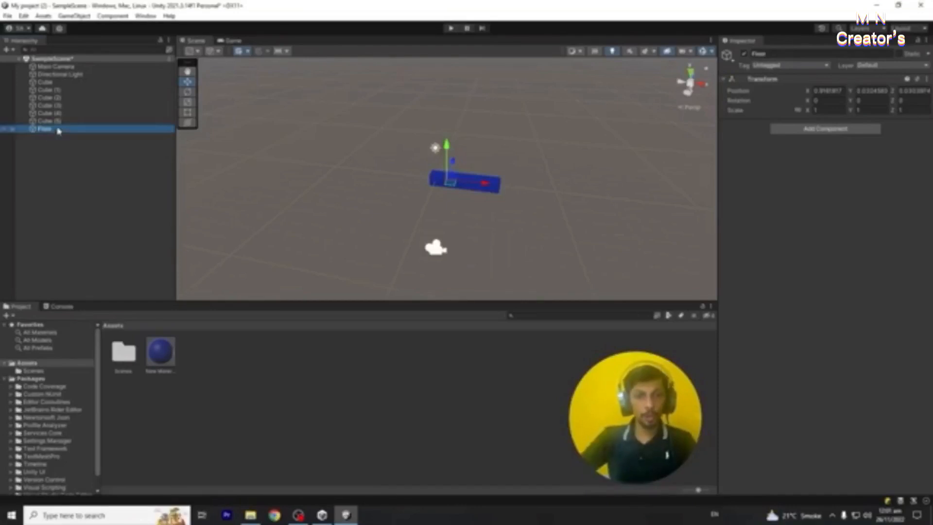
Make all six cubes, from Cube to Cube (5), children of the Floor object
click(46, 120)
click(44, 82)
shift+click(49, 120)
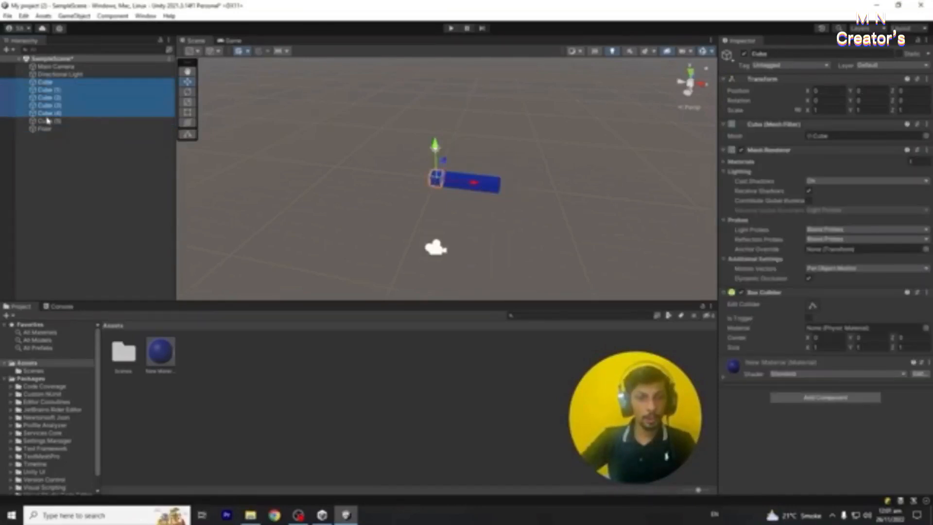
drag(50, 125, 54, 130)
click(56, 162)
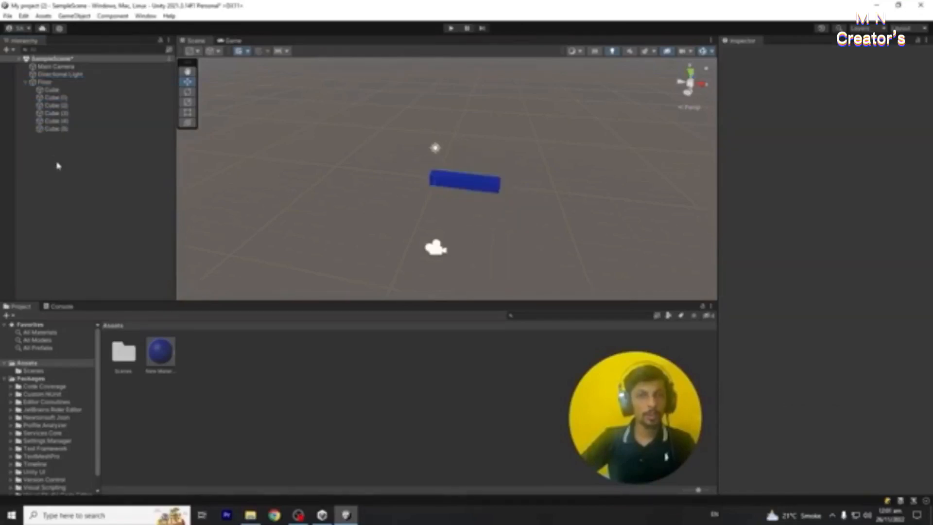
Collapse the Floor object in the Hierarchy and toggle its Scene visibility off and back on
click(26, 83)
click(25, 84)
click(25, 85)
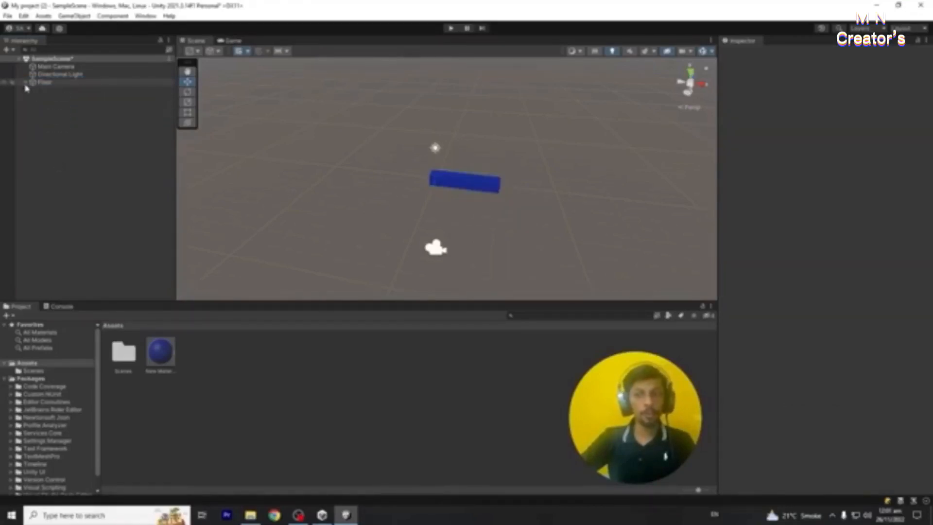
click(5, 83)
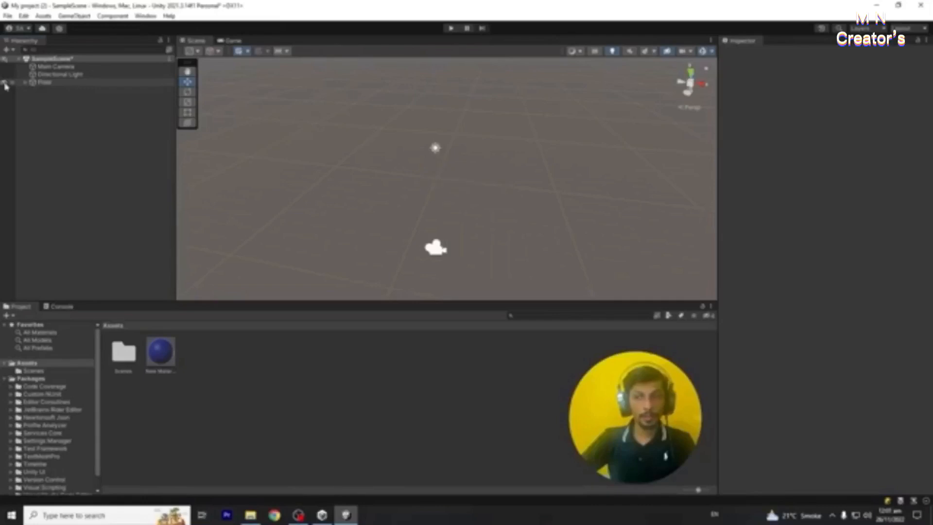
click(5, 82)
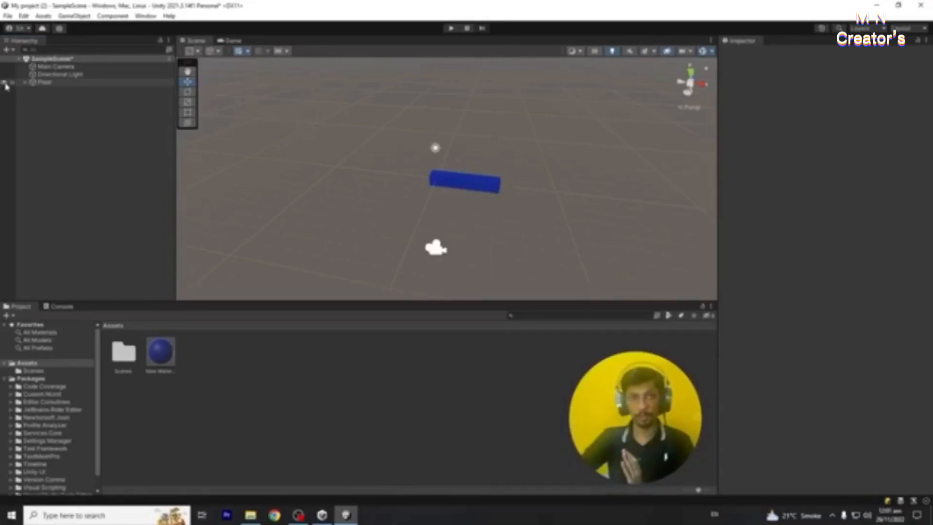
Shift the Floor object along the X axis to move all its cubes together, and undo the move
click(54, 83)
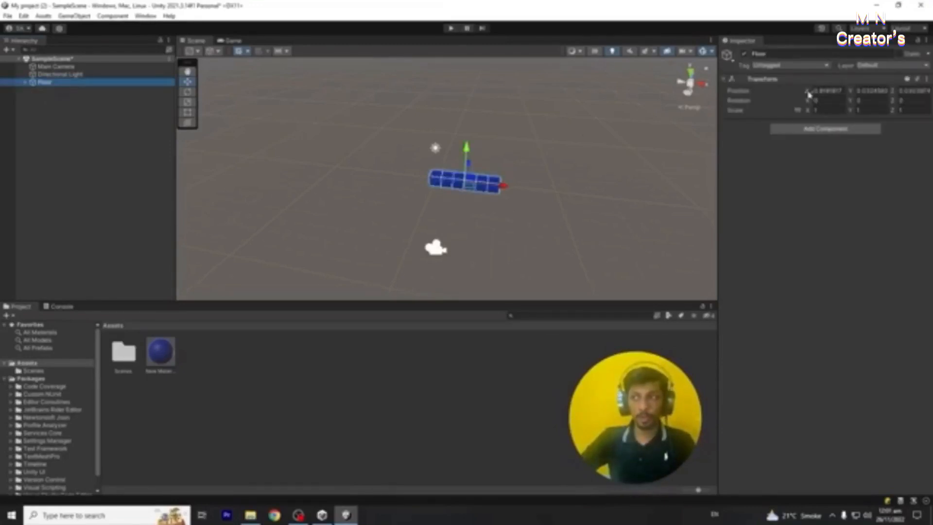
drag(808, 94, 893, 103)
click(893, 103)
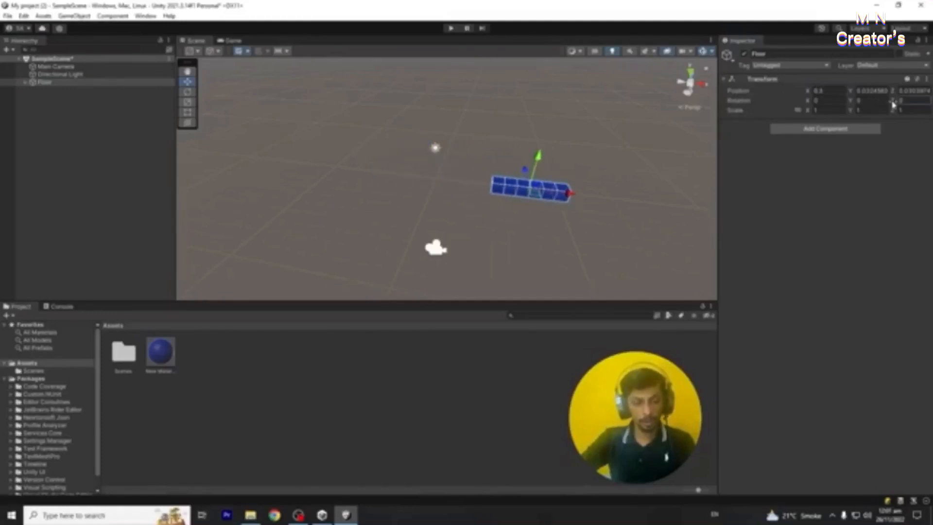
key(ctrl+z)
Deselect the Floor object, check the cube row in the Game view and return to the Scene view
click(523, 148)
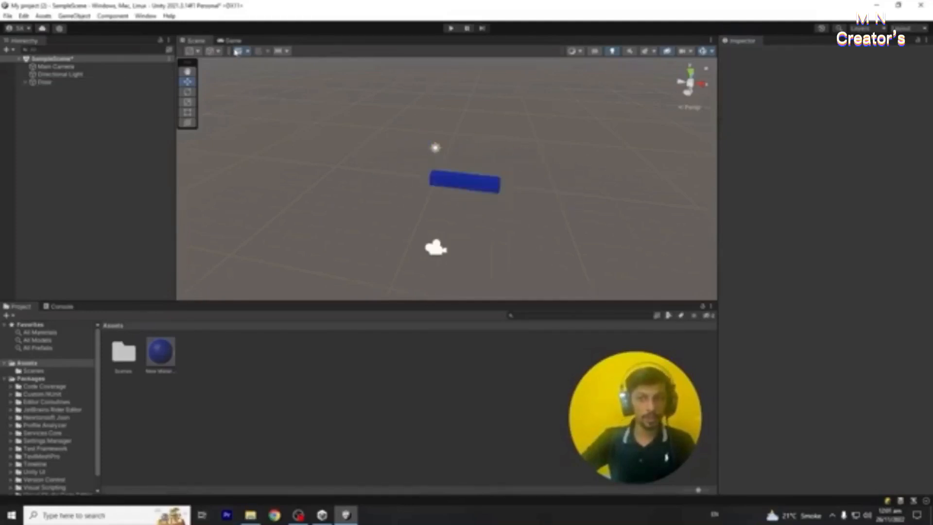
click(231, 41)
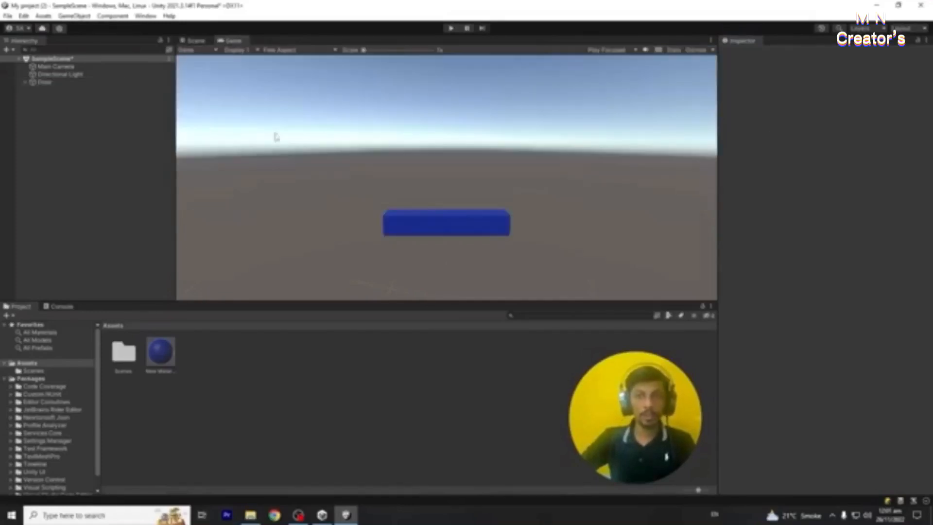
click(192, 41)
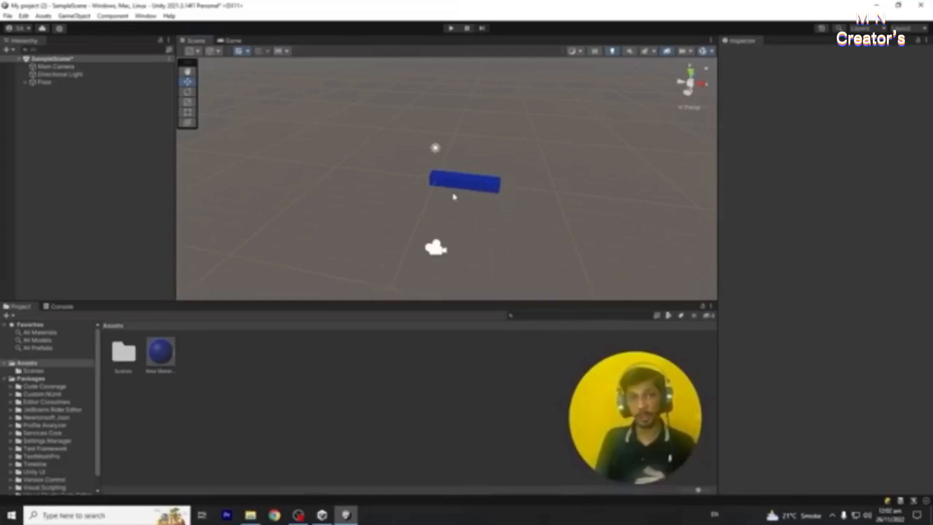
Add a 3D Sphere object to the scene, keeping its default name
right_click(74, 111)
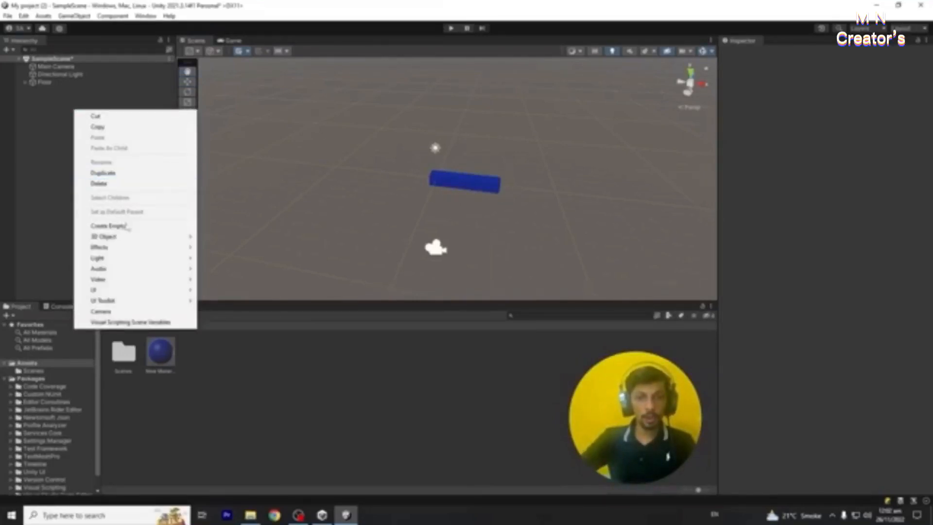
mouse_move(165, 238)
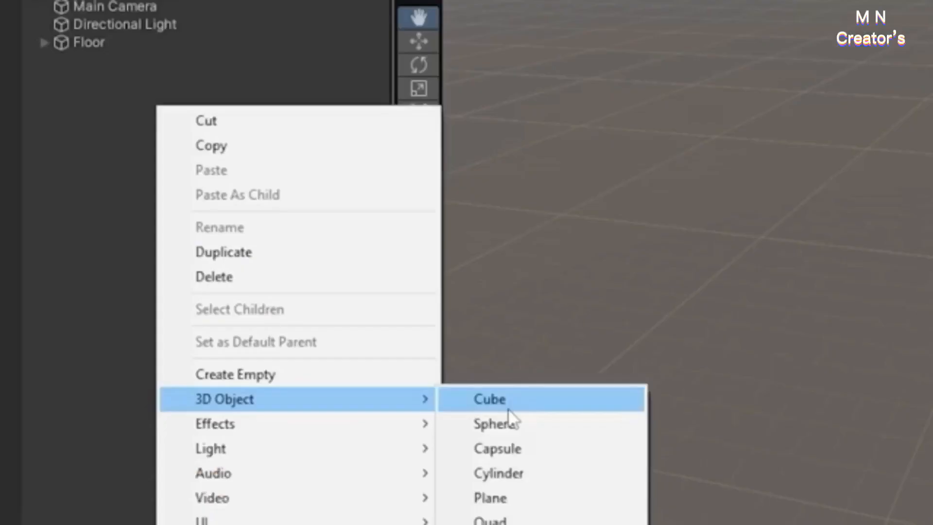
click(227, 249)
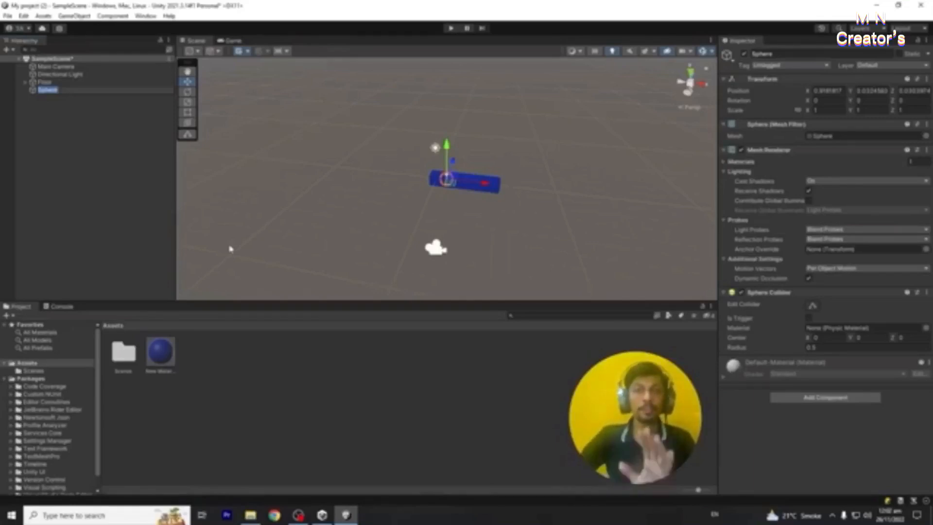
click(104, 127)
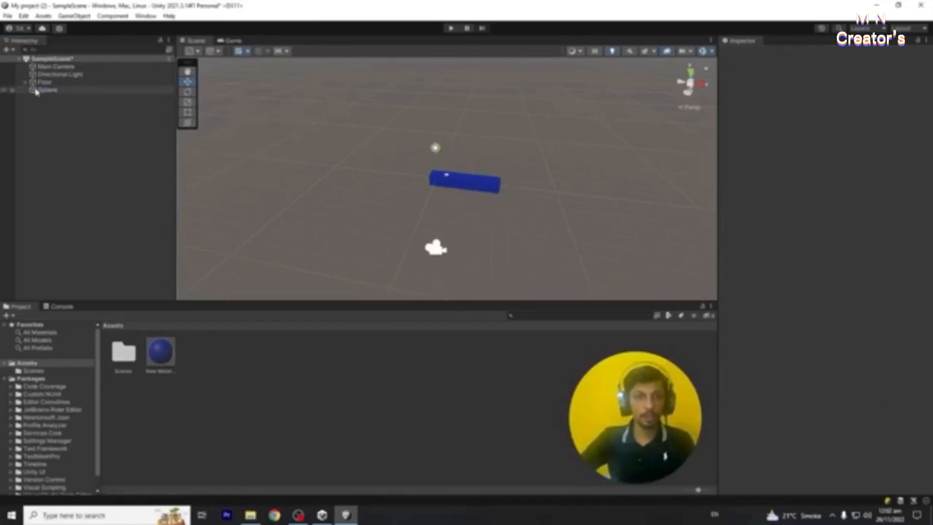
Raise the Sphere above the blue floor to about Y 5.21 and set its X position to 2.5
click(103, 91)
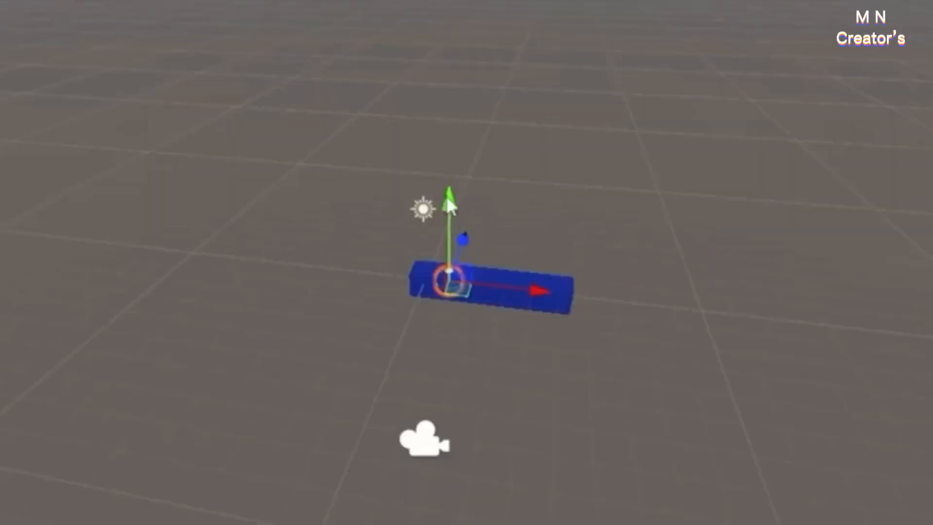
drag(450, 196, 449, 54)
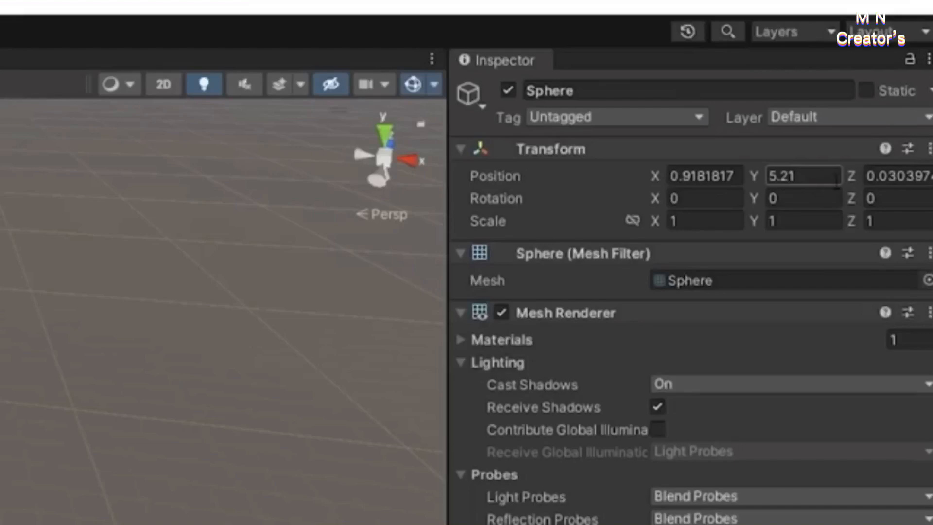
click(704, 176)
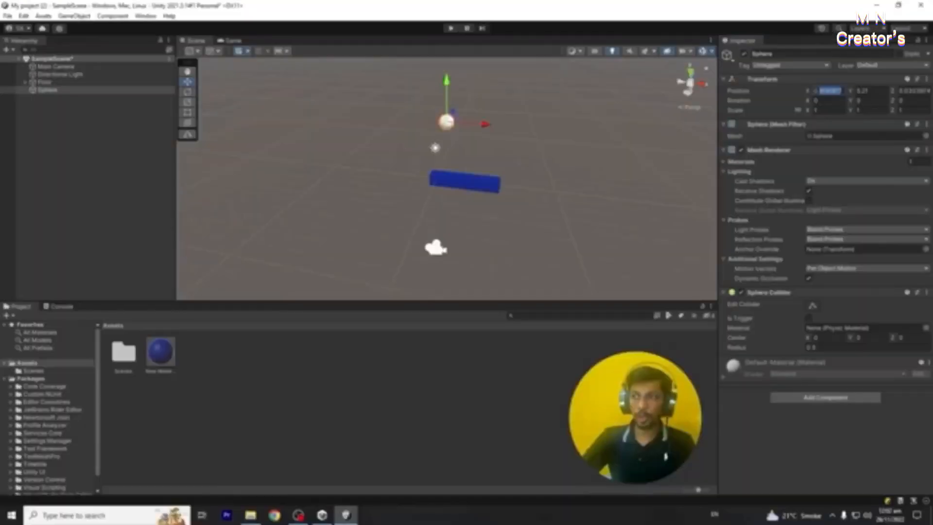
text(2.5)
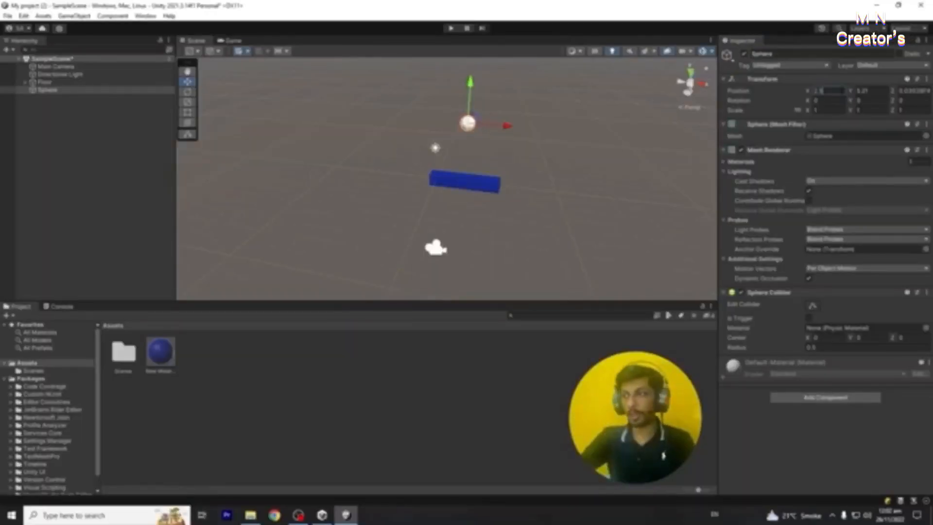
click(902, 92)
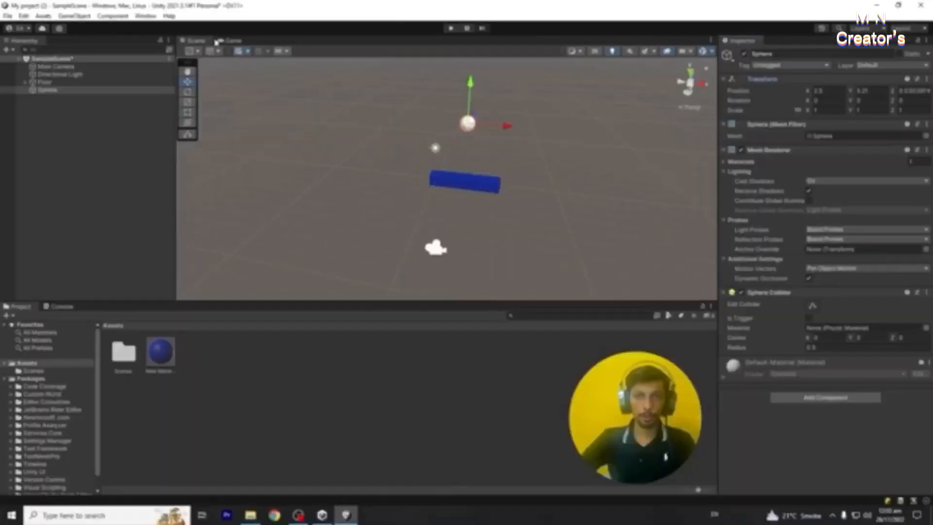
Check the Sphere above the floor in the Game view, and run and stop the scene to test it
click(228, 41)
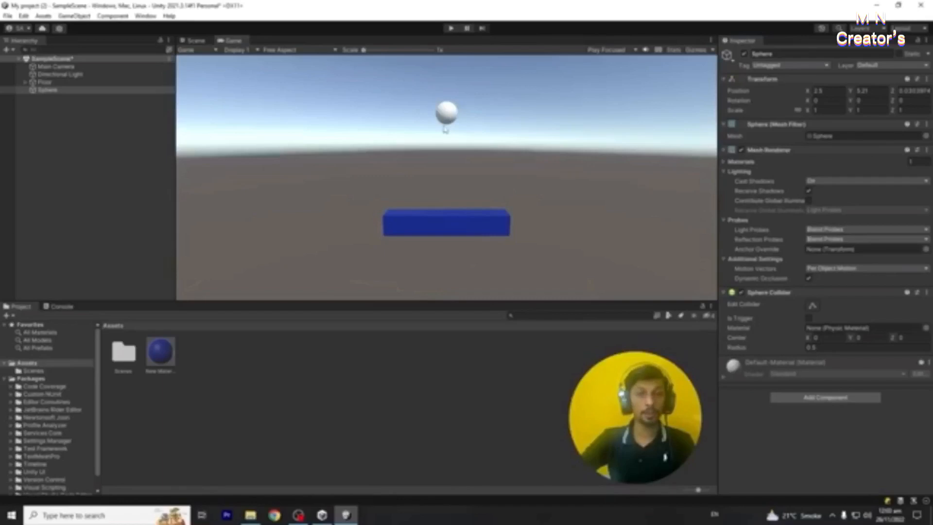
click(201, 42)
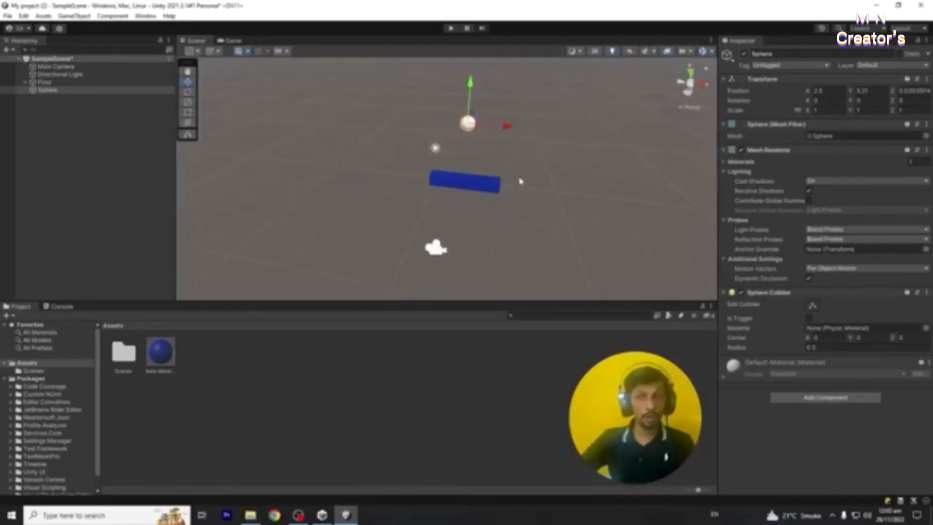
click(451, 28)
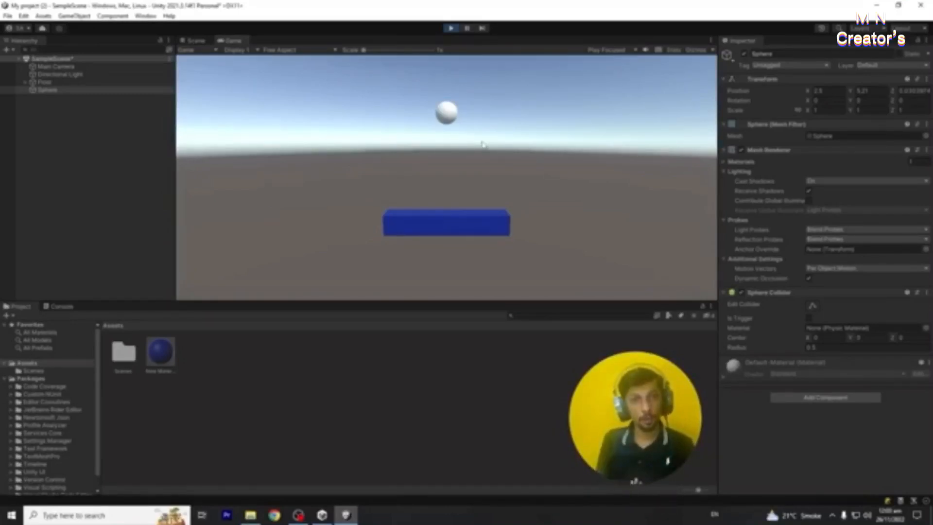
click(452, 29)
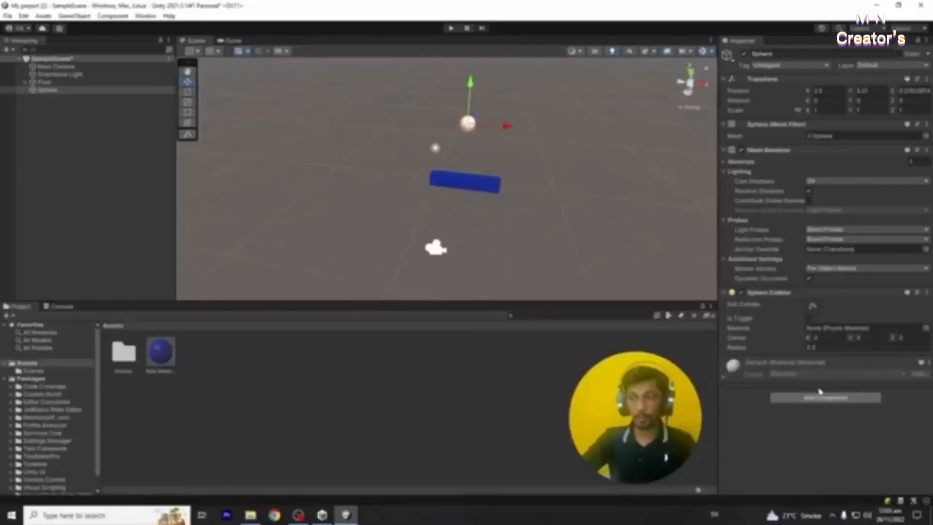
Add a Rigidbody component to the Sphere, and run and stop the scene to test gravity on it
click(820, 394)
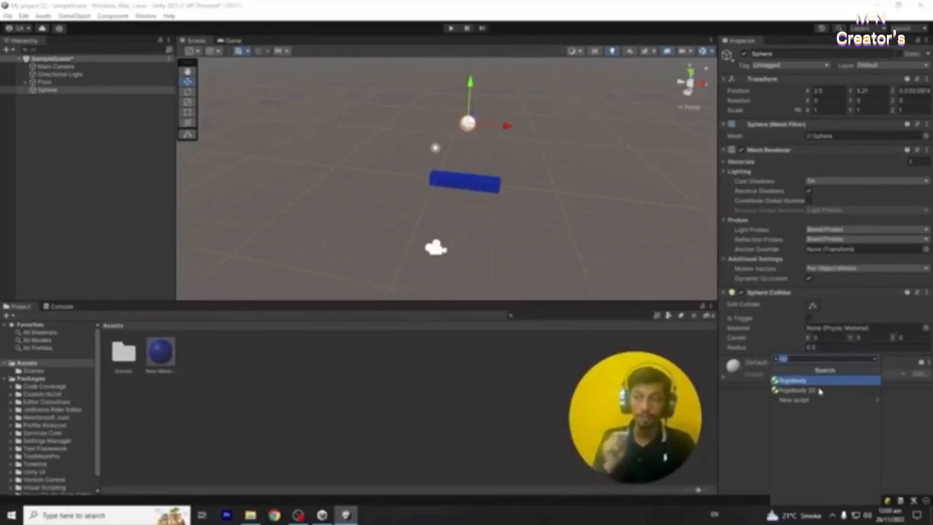
key(BackSpace)
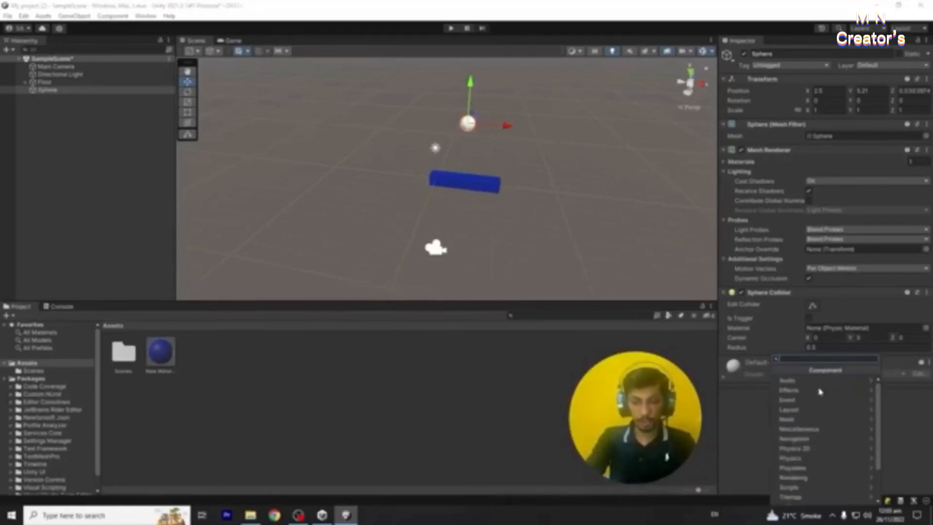
text(Rig)
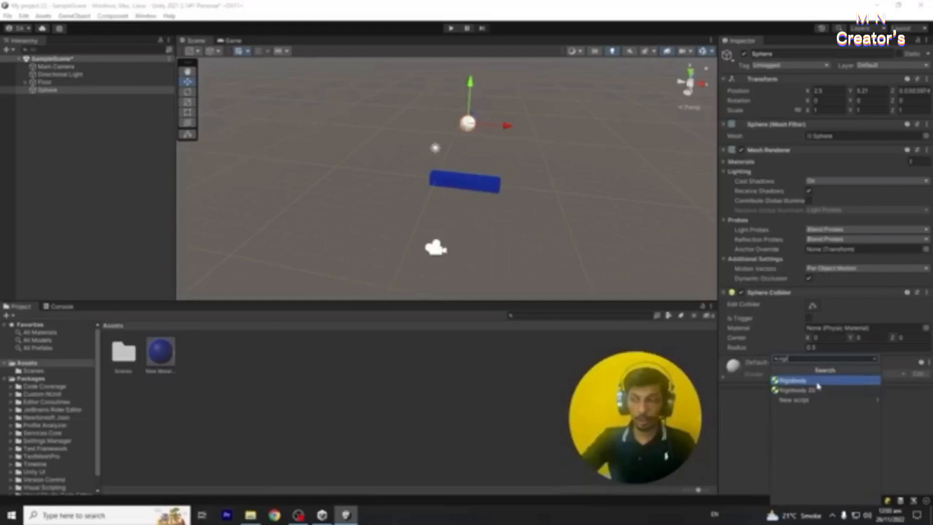
click(818, 381)
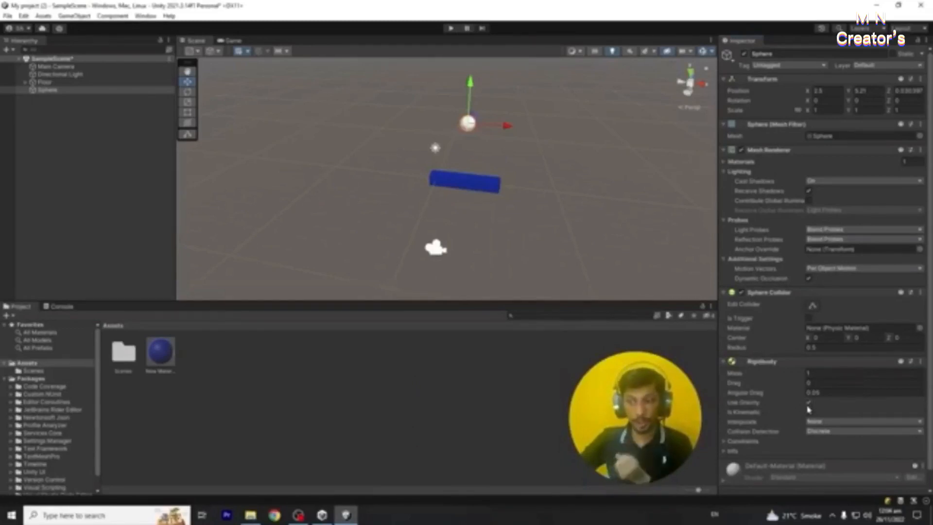
click(451, 28)
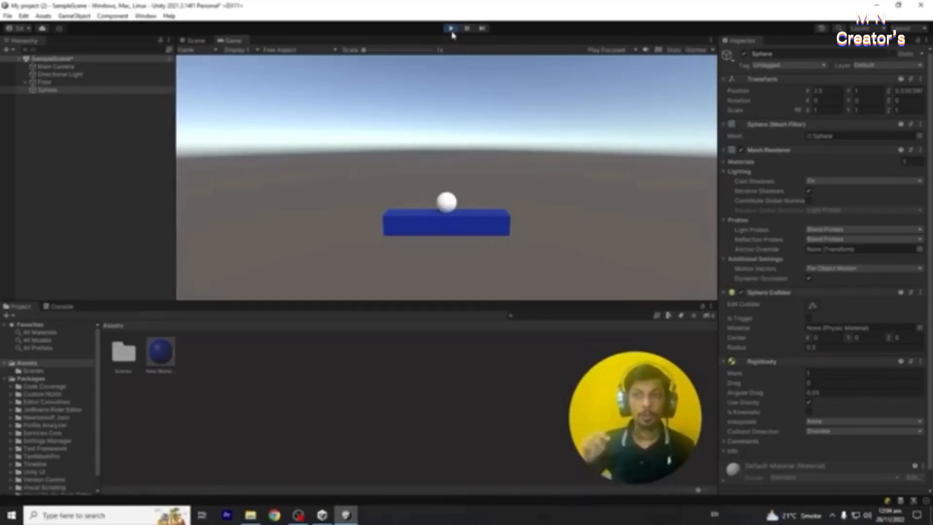
click(451, 29)
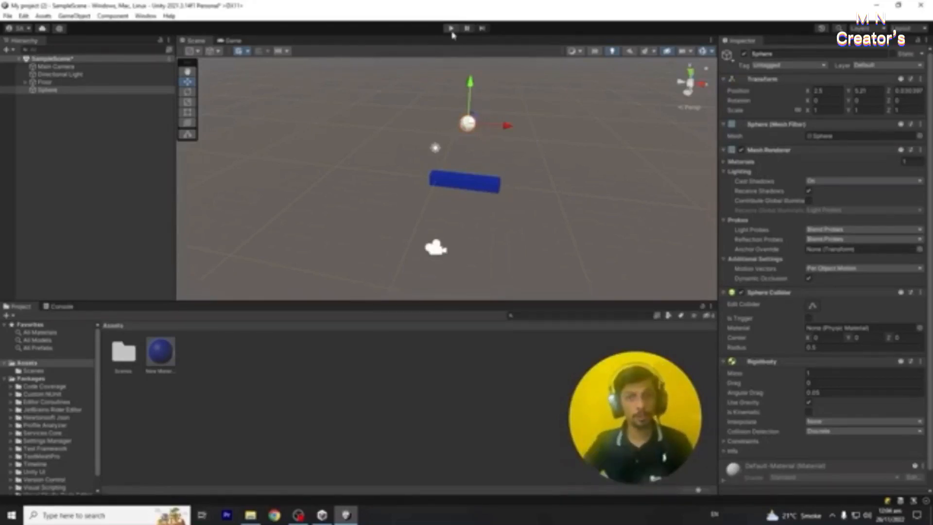
Try a Rigidbody component on Cube (5) inside the Floor object, and run and stop the scene to test it
click(25, 82)
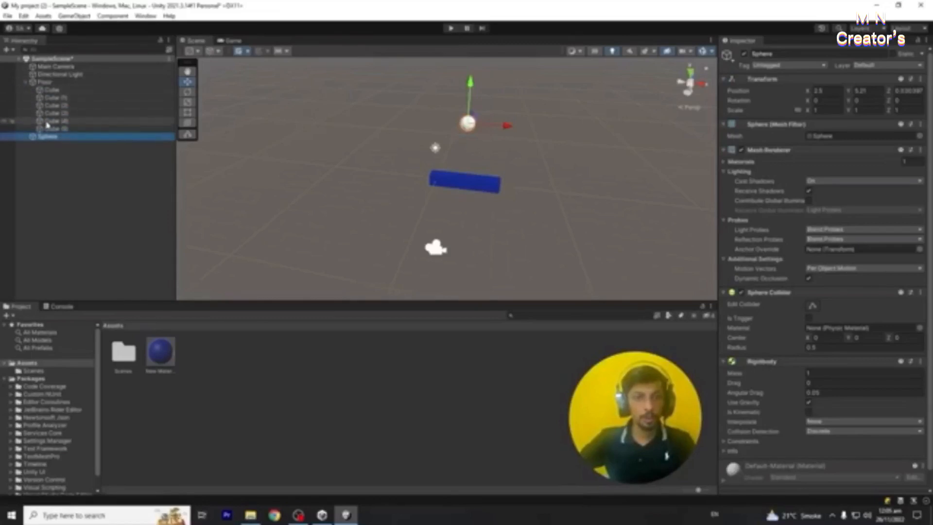
click(51, 129)
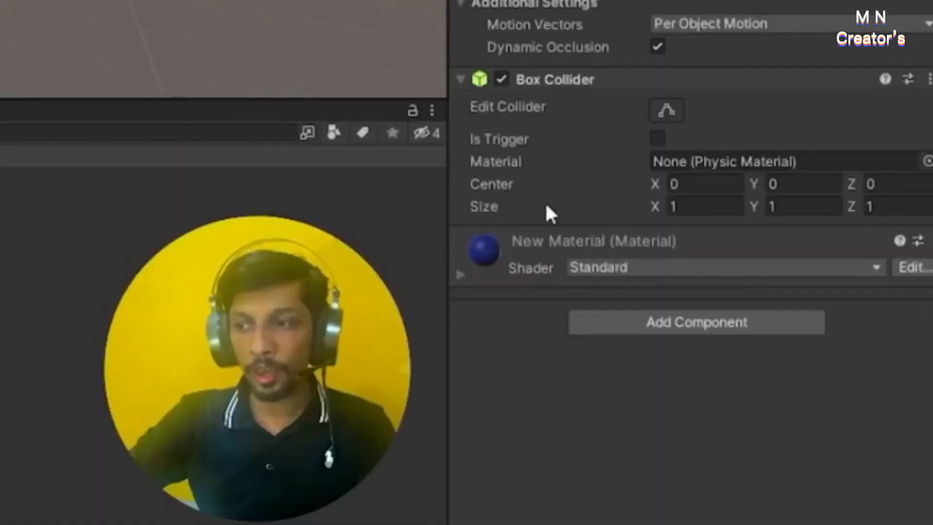
click(635, 322)
text(rig)
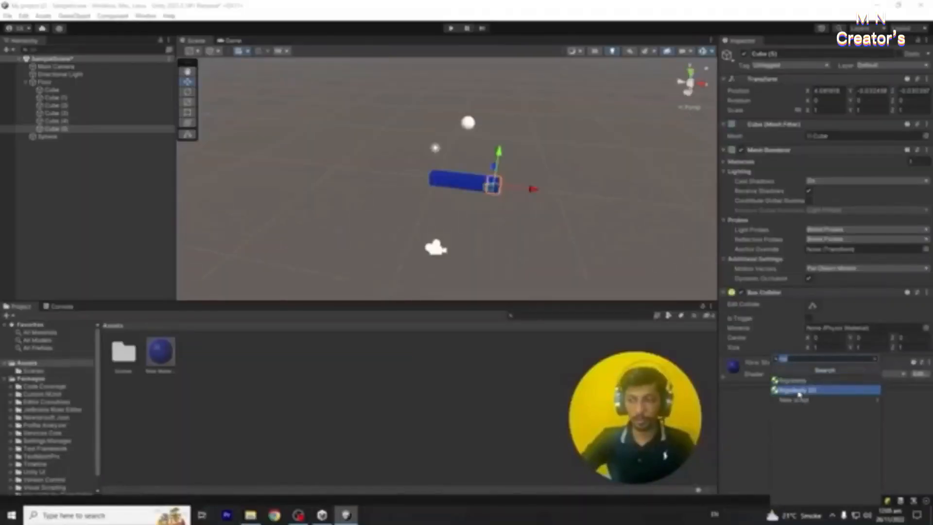
click(793, 380)
click(451, 28)
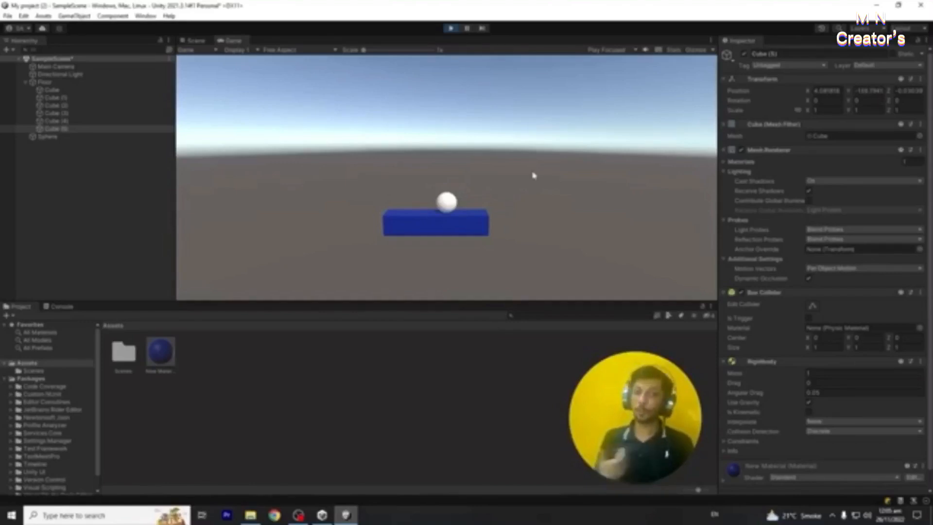
click(451, 29)
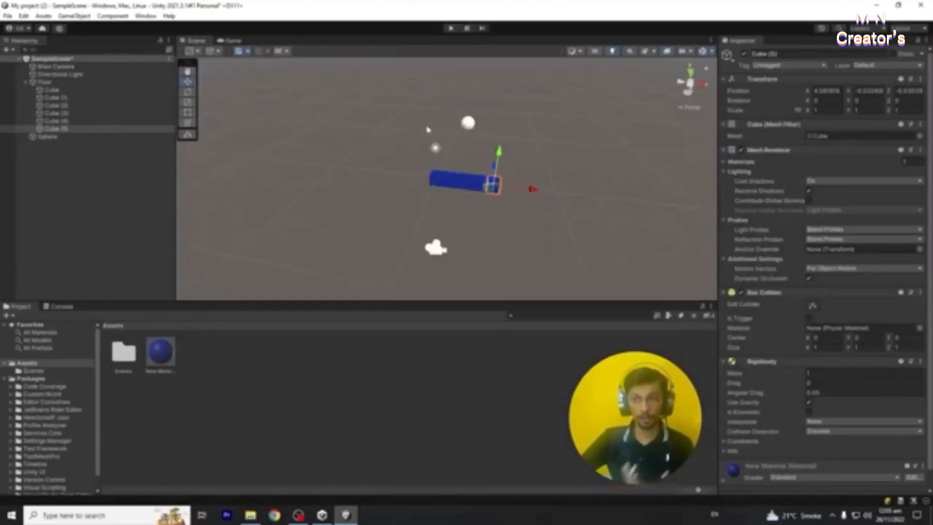
Remove the Rigidbody component from Cube (5) and deselect the cube
right_click(773, 365)
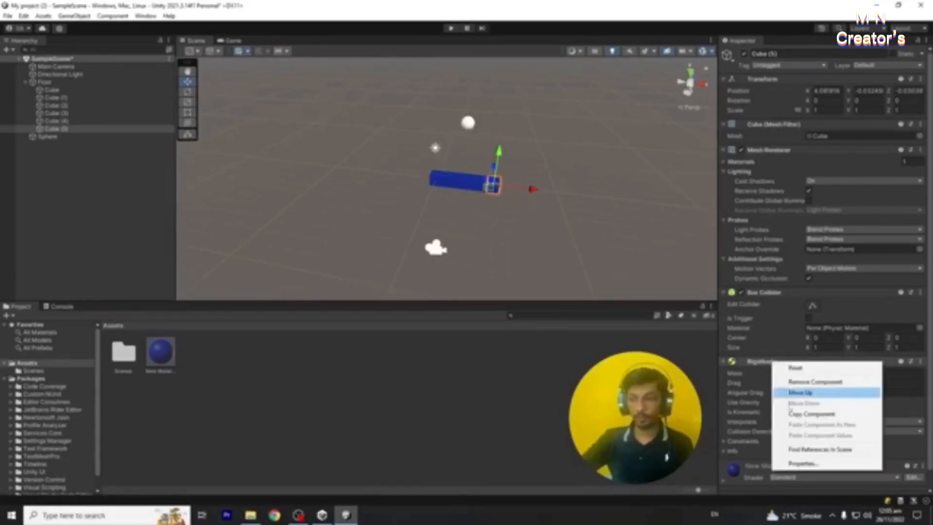
click(815, 381)
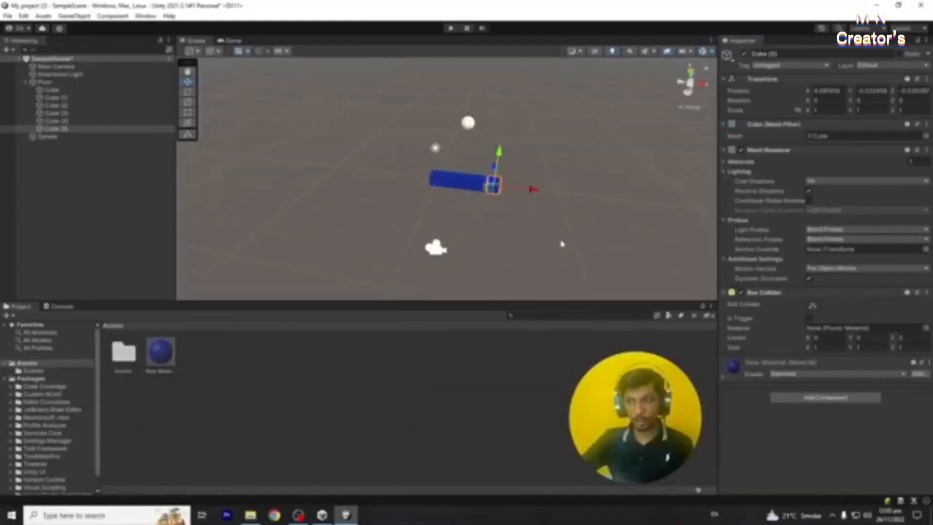
scroll(517, 183, up, 4)
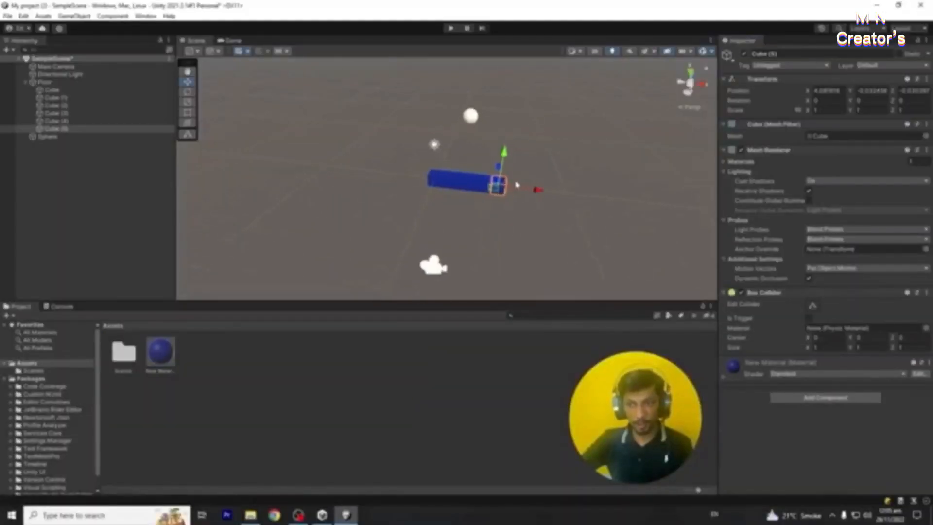
scroll(519, 185, up, 2)
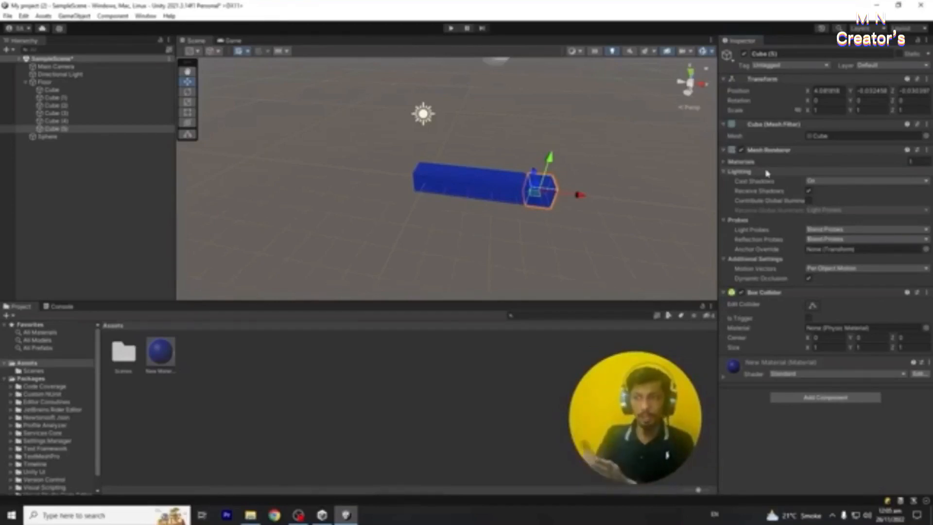
click(487, 213)
scroll(500, 244, down, 3)
scroll(502, 245, down, 3)
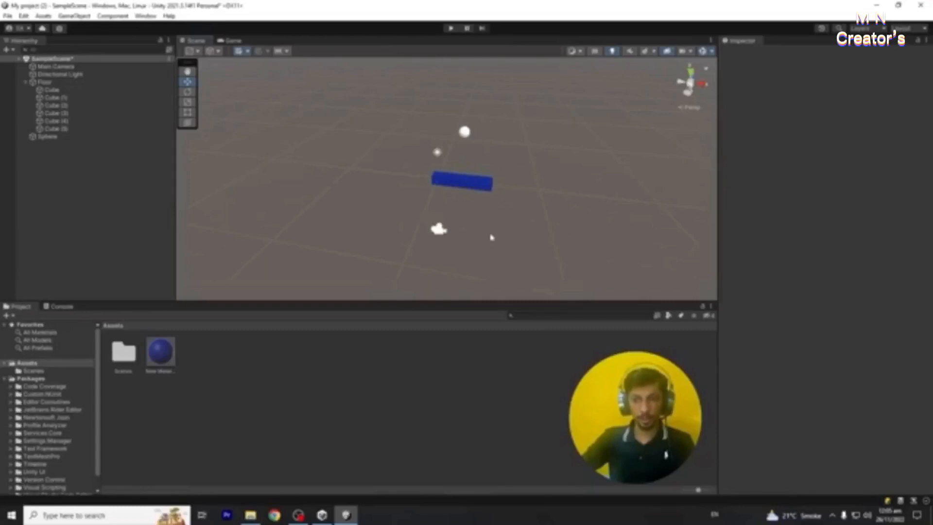
alt+drag(490, 225, 499, 208)
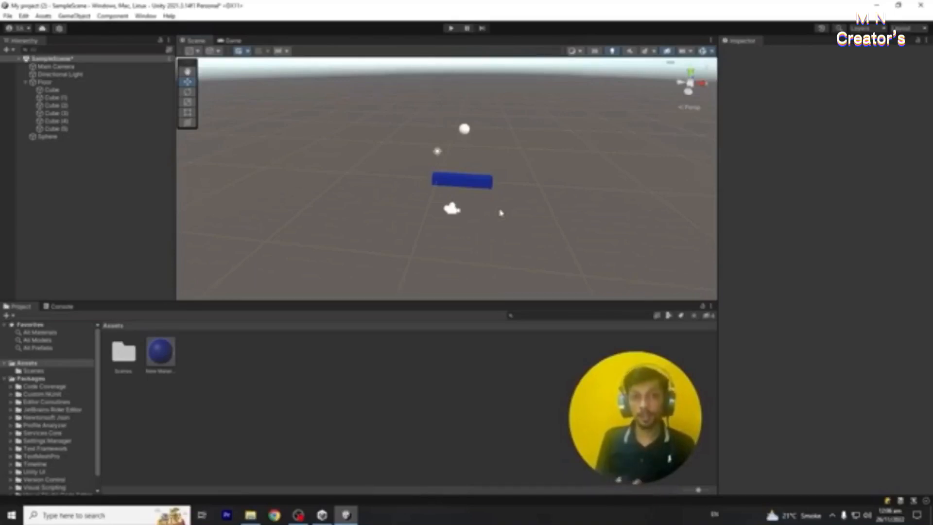
Create a Physic Material with its default name in Assets and assign it to the Sphere's collider
right_click(249, 386)
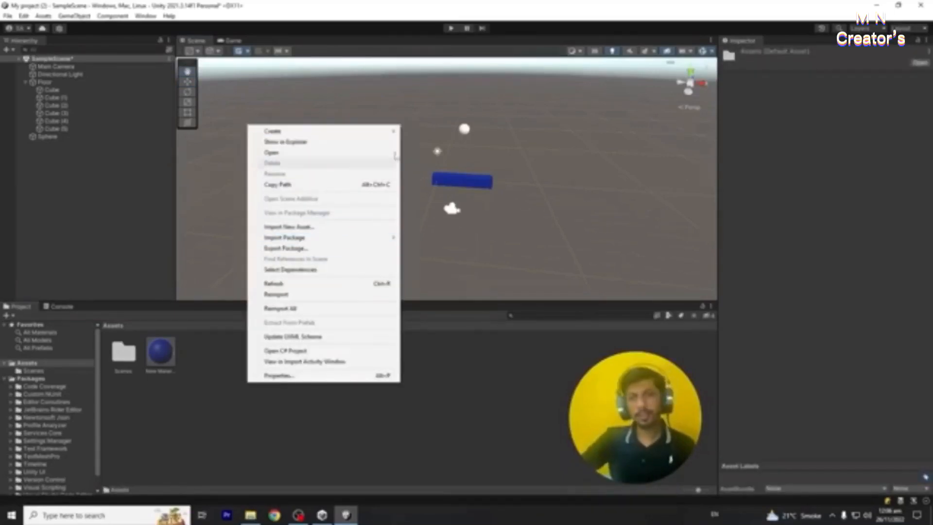
mouse_move(389, 134)
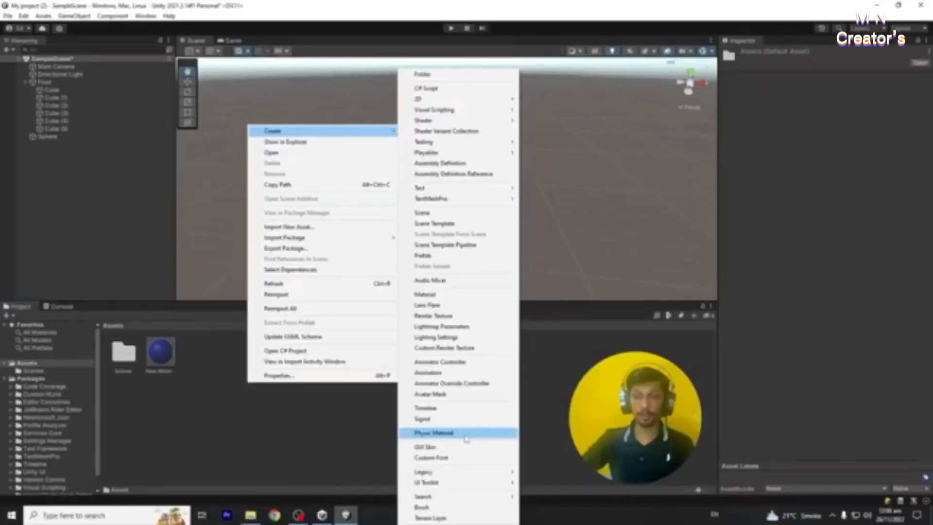
click(517, 408)
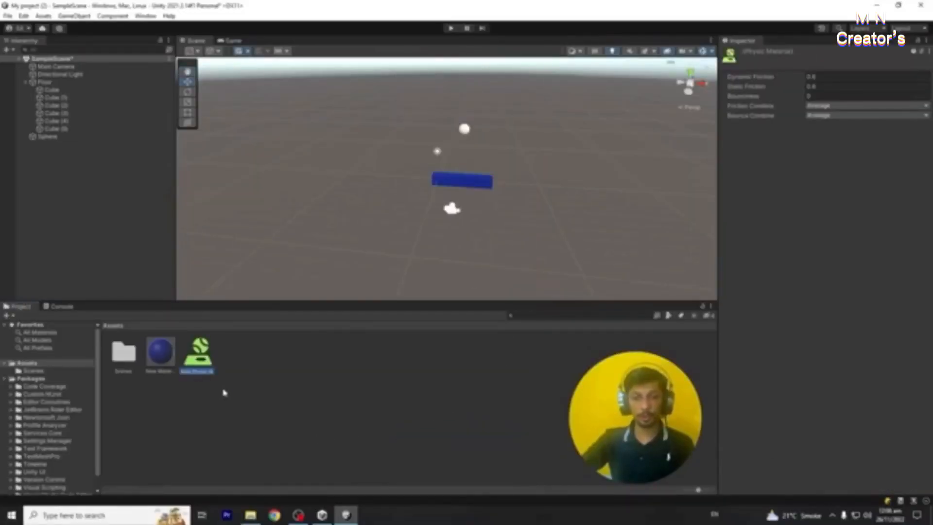
key(Return)
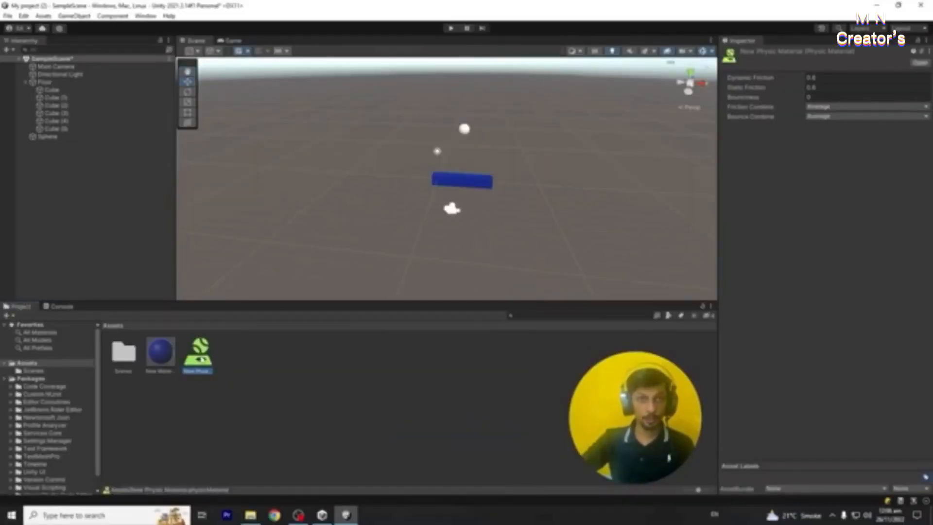
drag(200, 357, 43, 138)
click(47, 136)
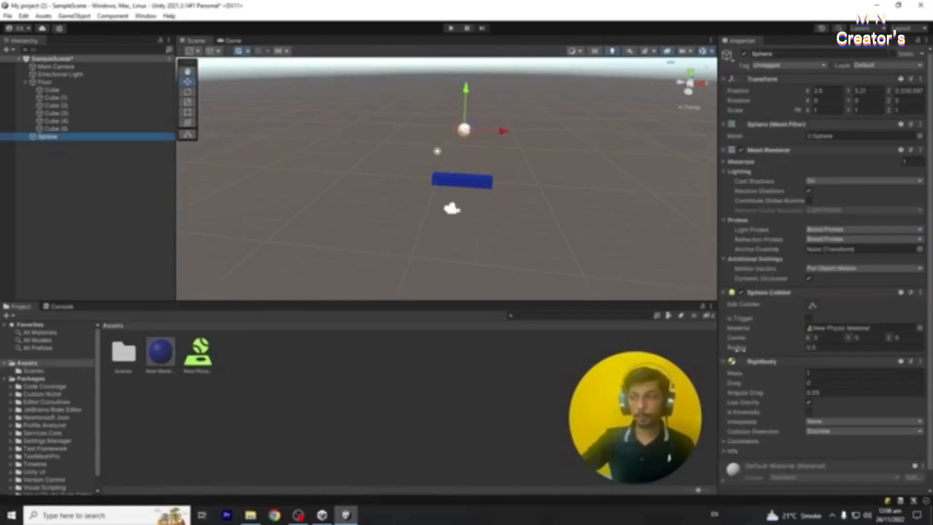
Compare the Physic Material assignment in the Sphere's collider with that in Cube (3)'s Box Collider
scroll(748, 354, down, 1)
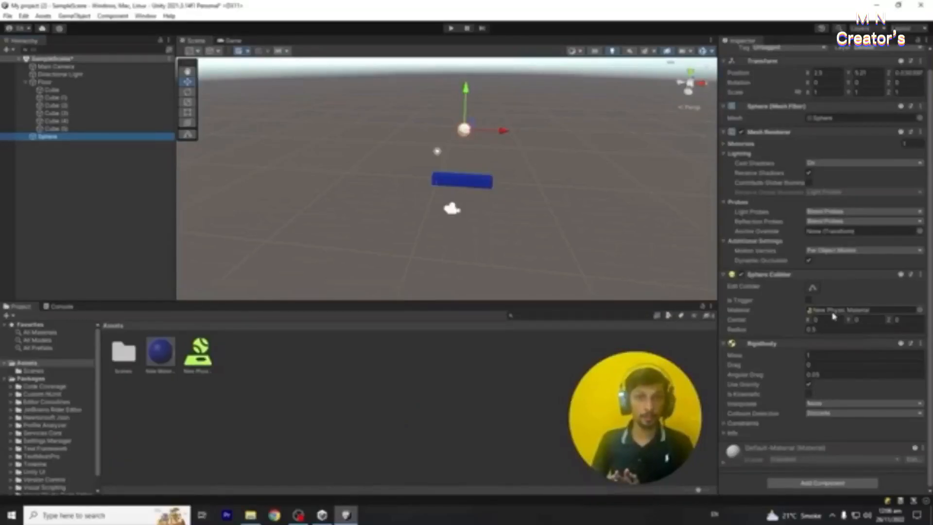
click(53, 113)
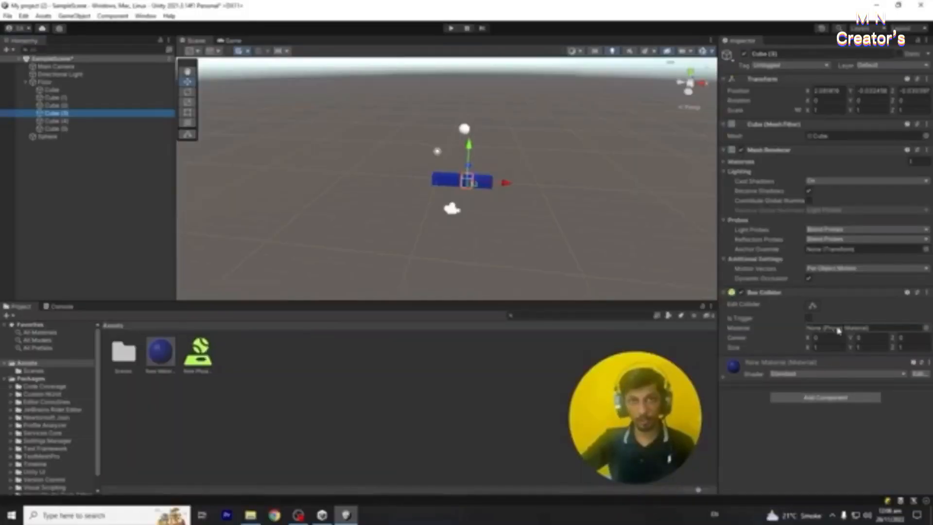
click(92, 138)
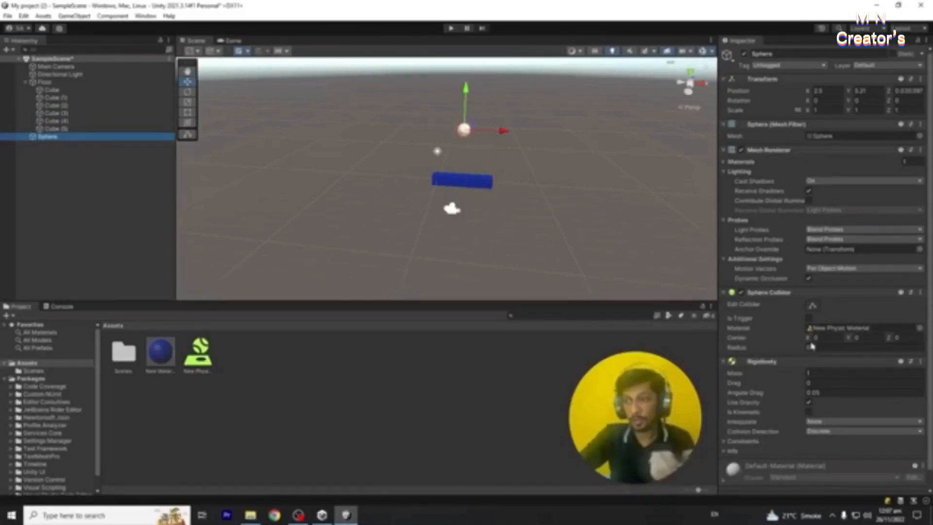
Set the New Physic Material's bounciness to 1, and run and stop the scene to test the Sphere's bounce
click(226, 368)
click(205, 360)
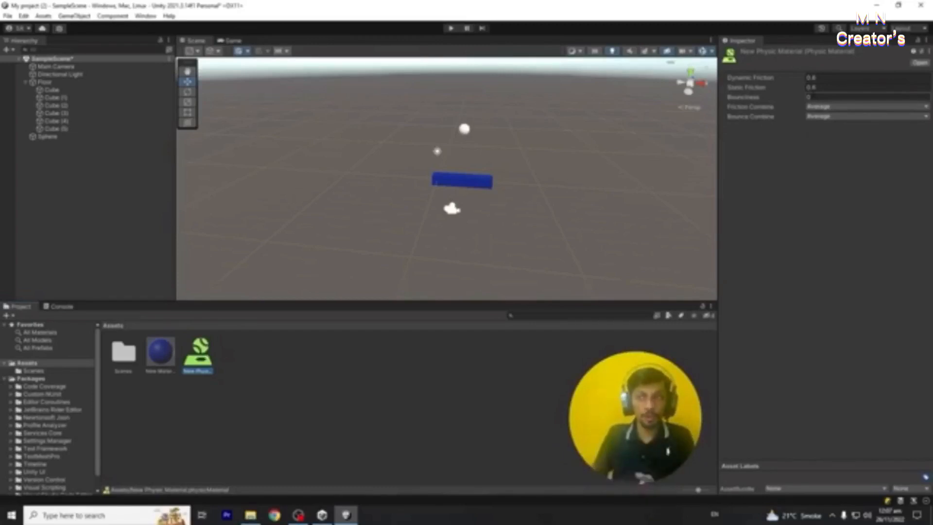
click(810, 98)
text(1)
key(Return)
click(316, 354)
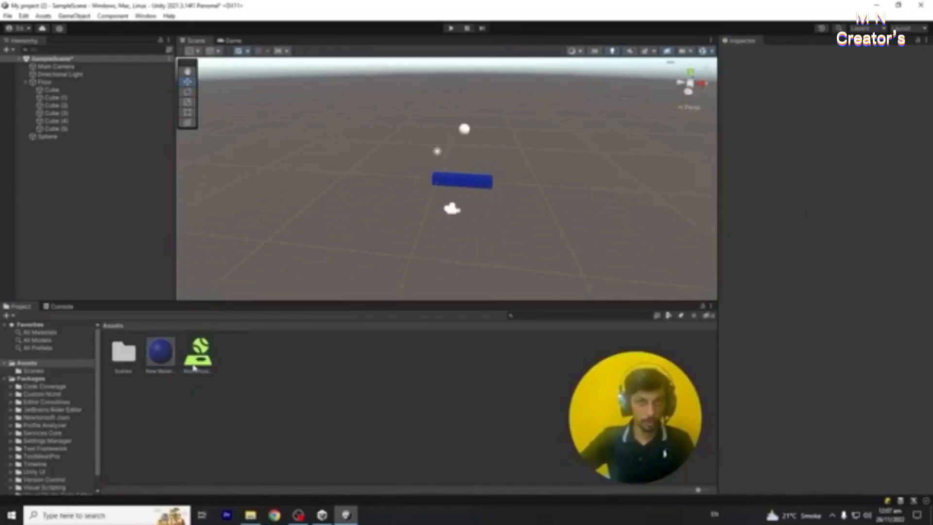
click(451, 28)
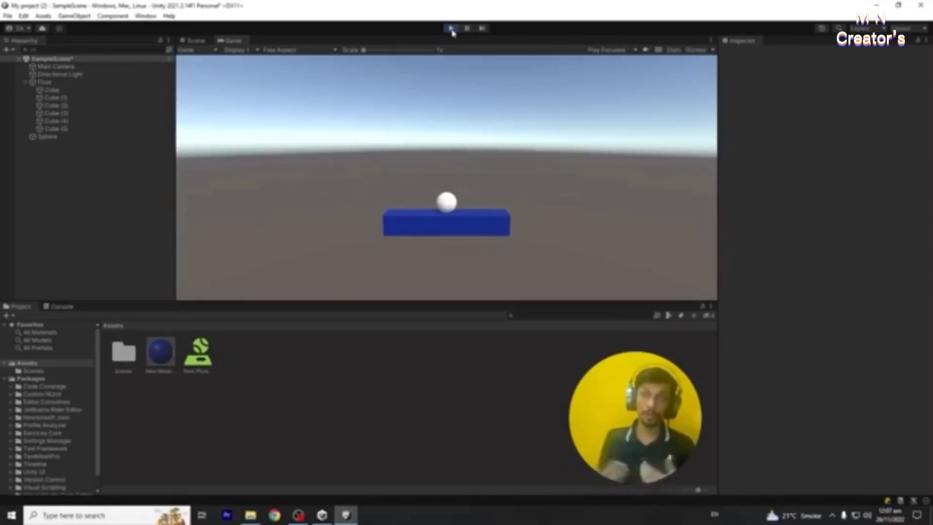
click(450, 28)
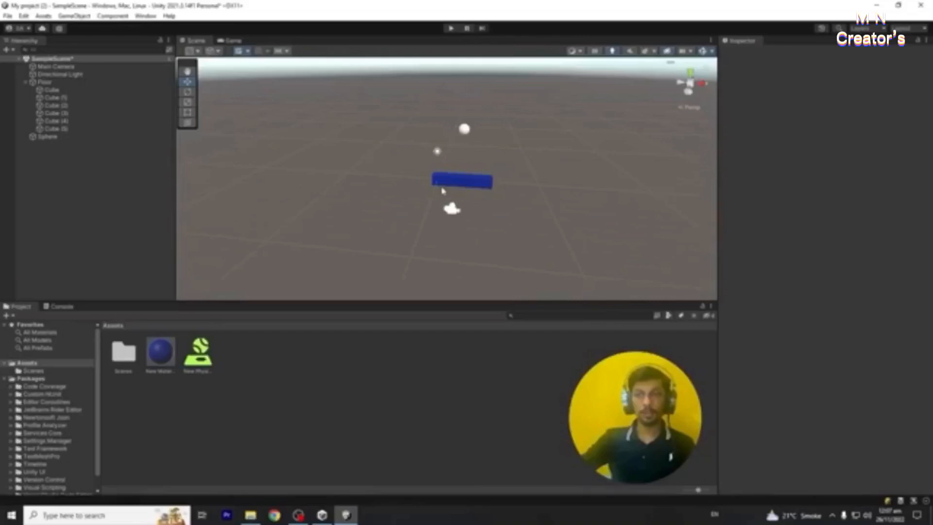
Tilt the Floor object by rotating it slightly about Z, and run and stop the scene in the Game view to test the bounce
click(52, 84)
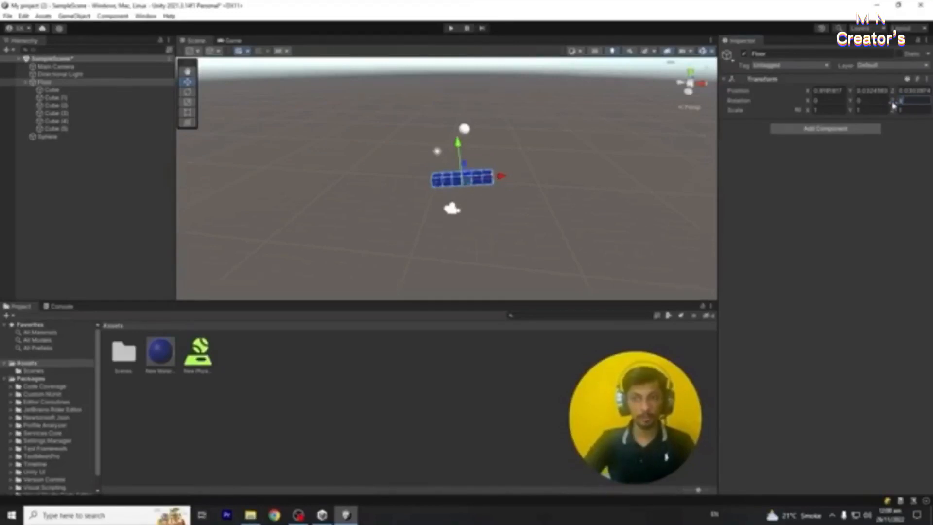
click(573, 183)
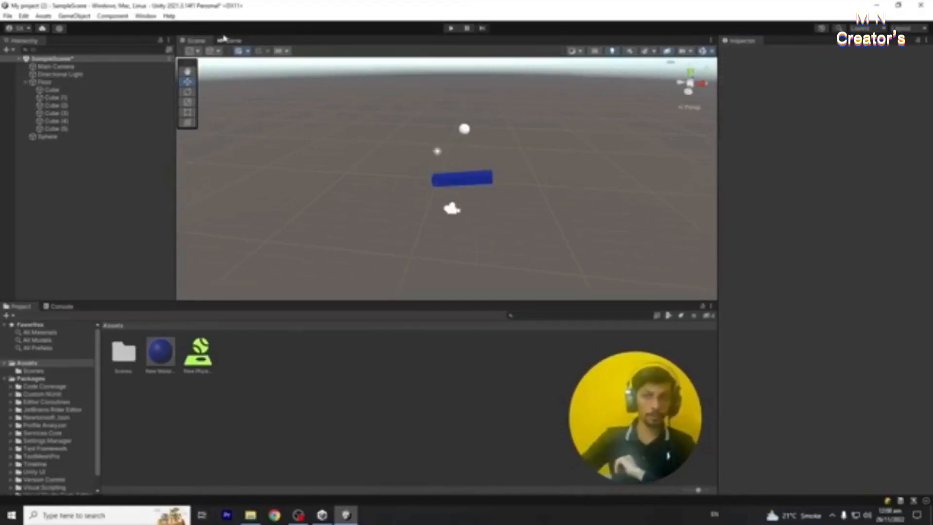
click(229, 40)
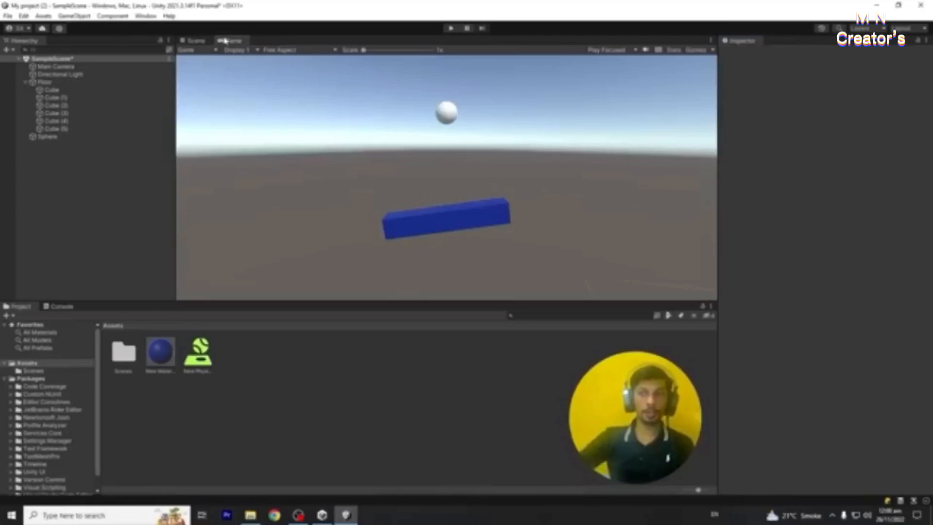
click(450, 28)
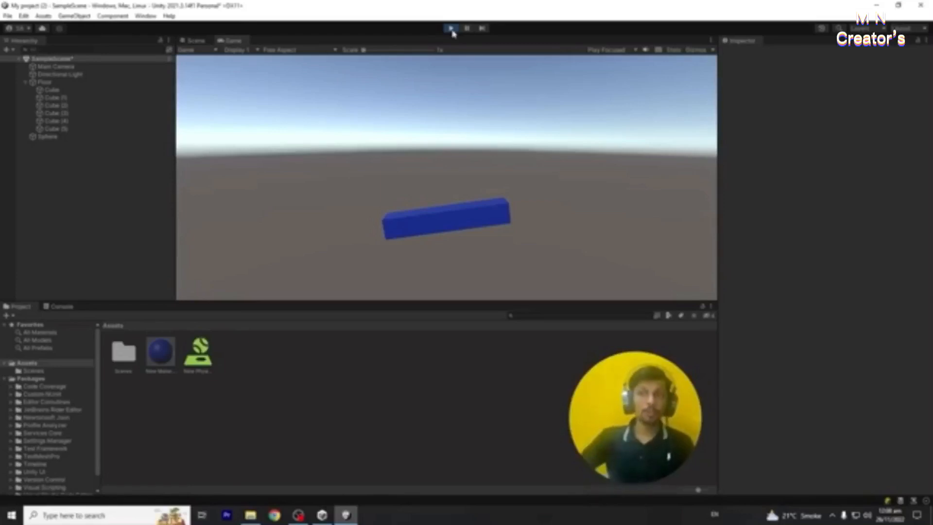
click(451, 29)
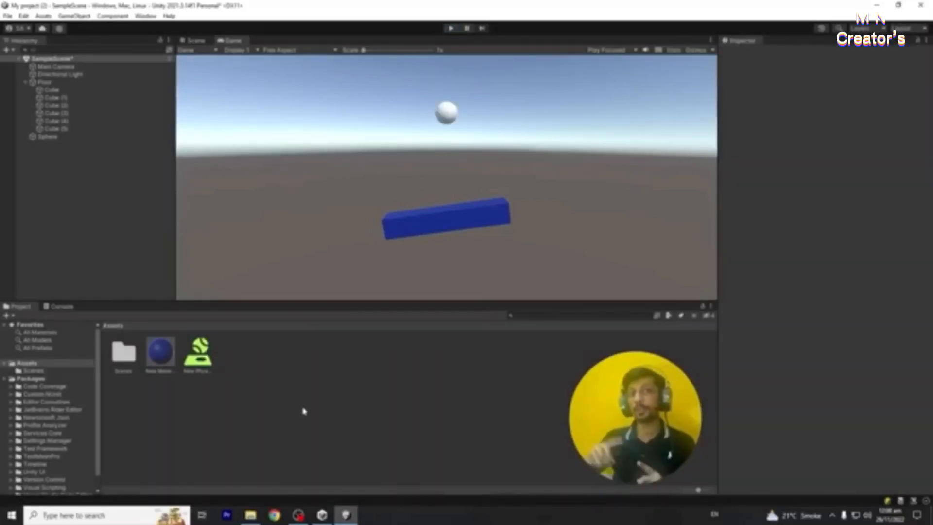